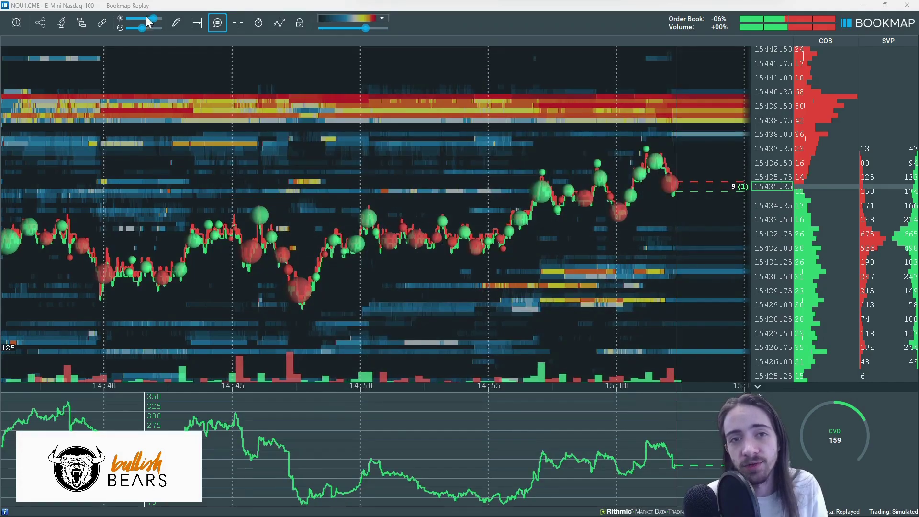
Try the Edit and None drawing modes from the Drawing Tools list
click(173, 25)
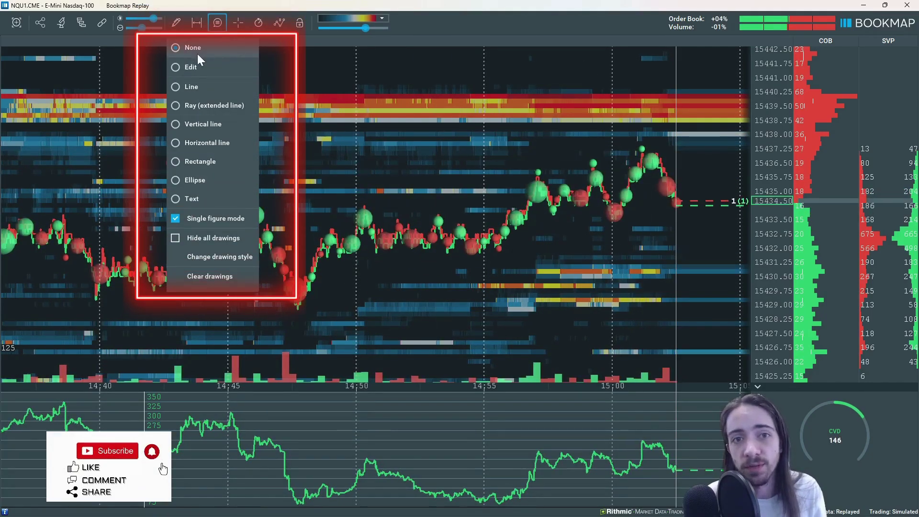
click(197, 67)
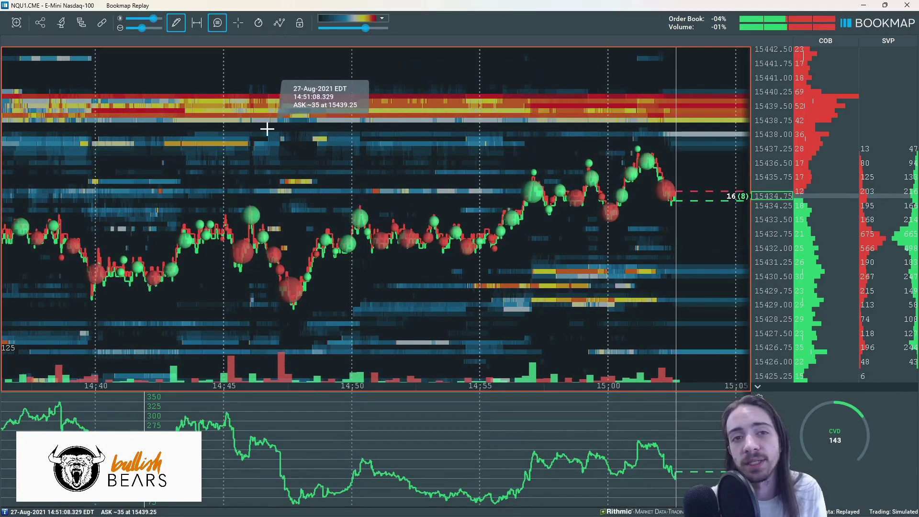
click(177, 33)
click(182, 43)
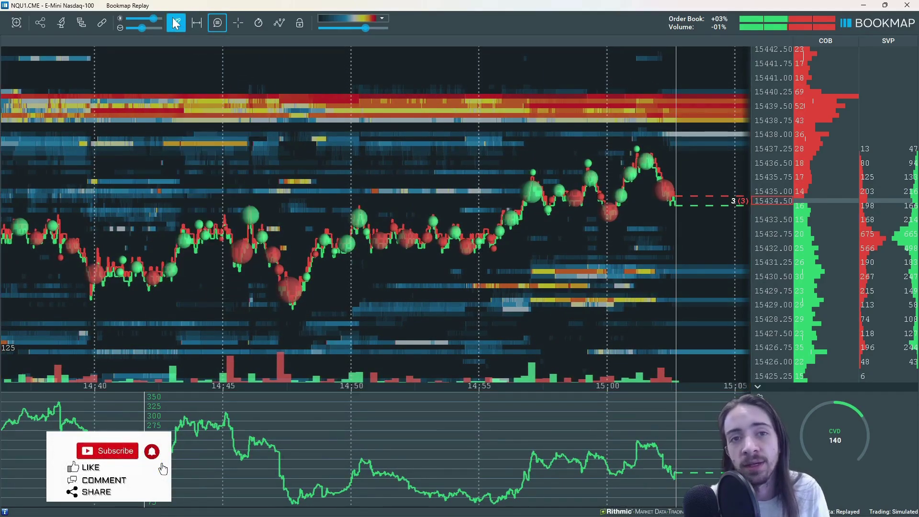
click(175, 23)
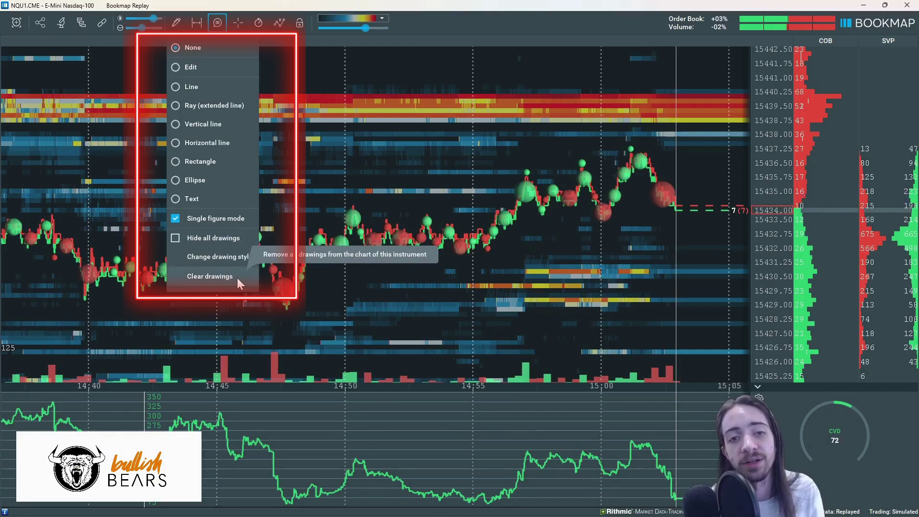
Turn off Single figure mode and draw two Line trendlines along the rising highs and lows
click(208, 224)
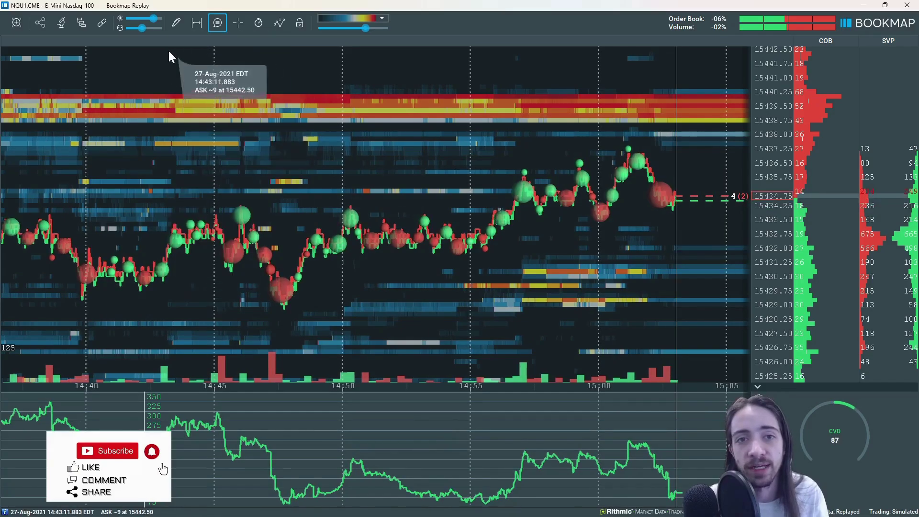
click(180, 20)
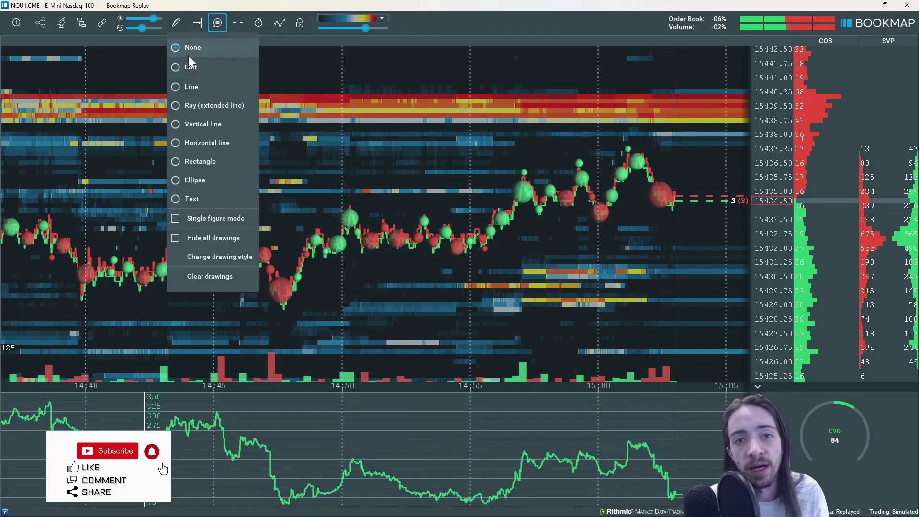
click(196, 88)
drag(184, 215, 589, 138)
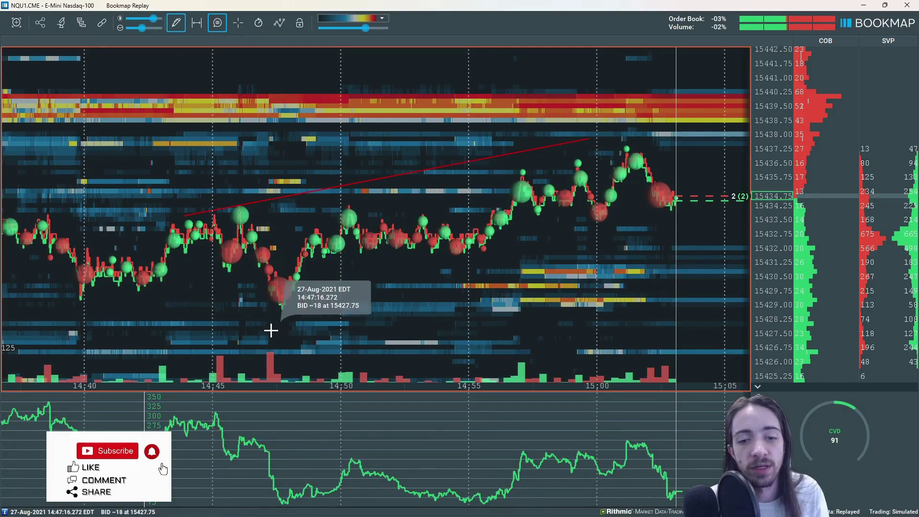
drag(273, 329, 706, 184)
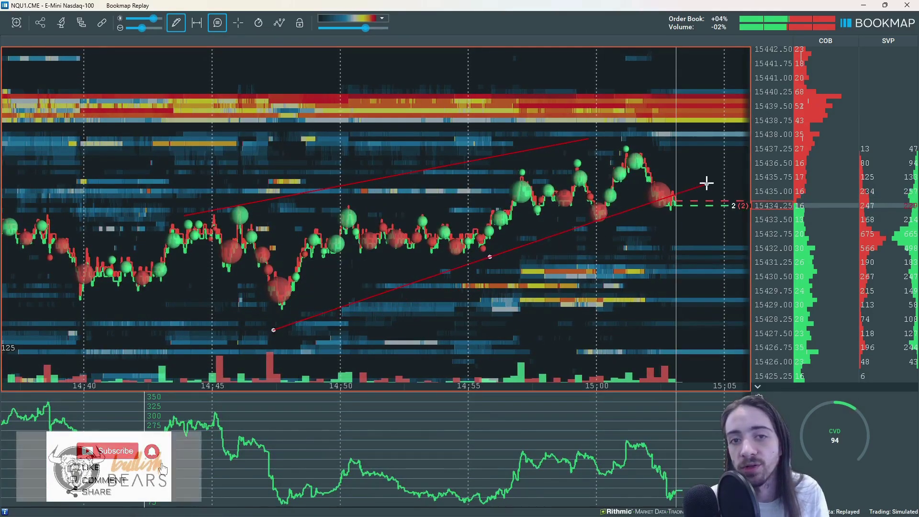
Turn Single figure mode back on
click(181, 23)
click(213, 219)
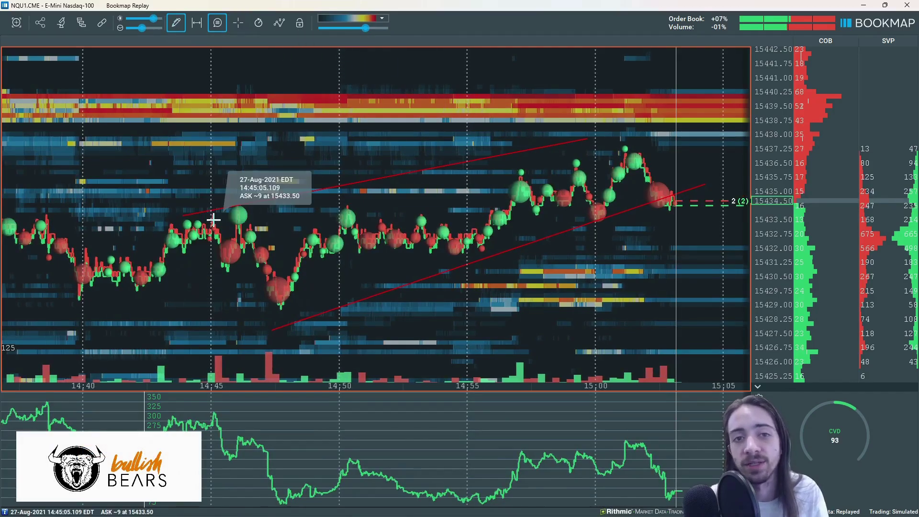
click(174, 23)
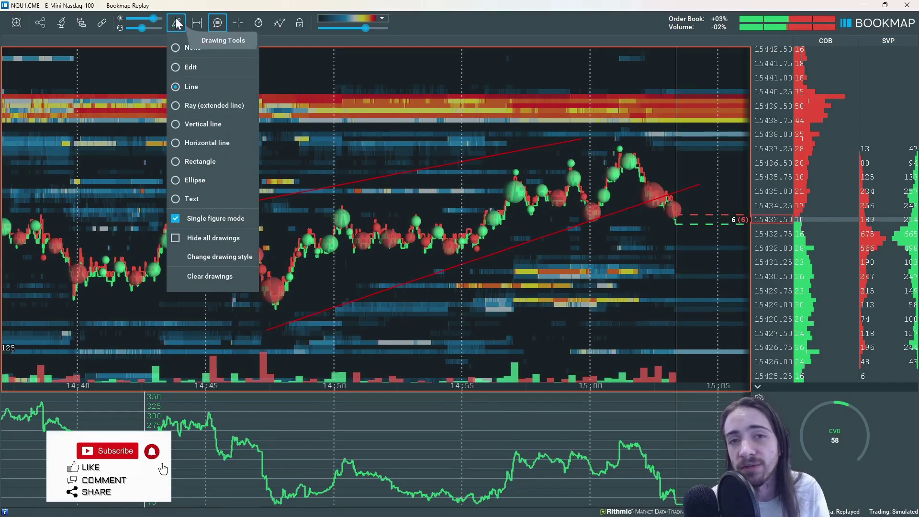
Draw a ray from near 14:42 out to the chart's right edge, then stop the tool
click(418, 19)
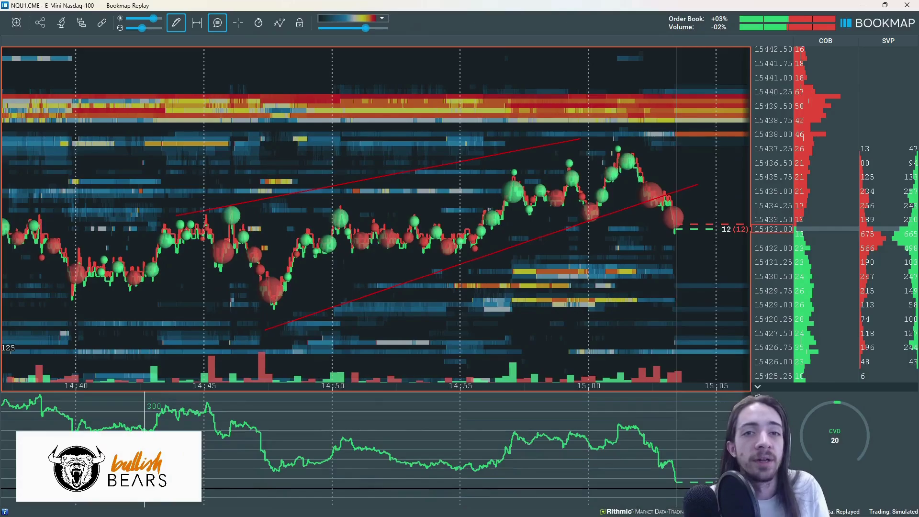
click(175, 23)
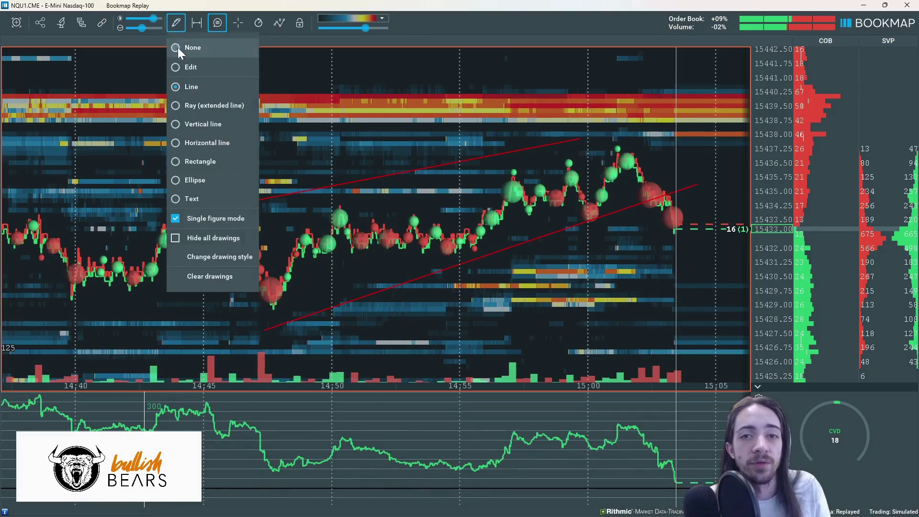
click(205, 106)
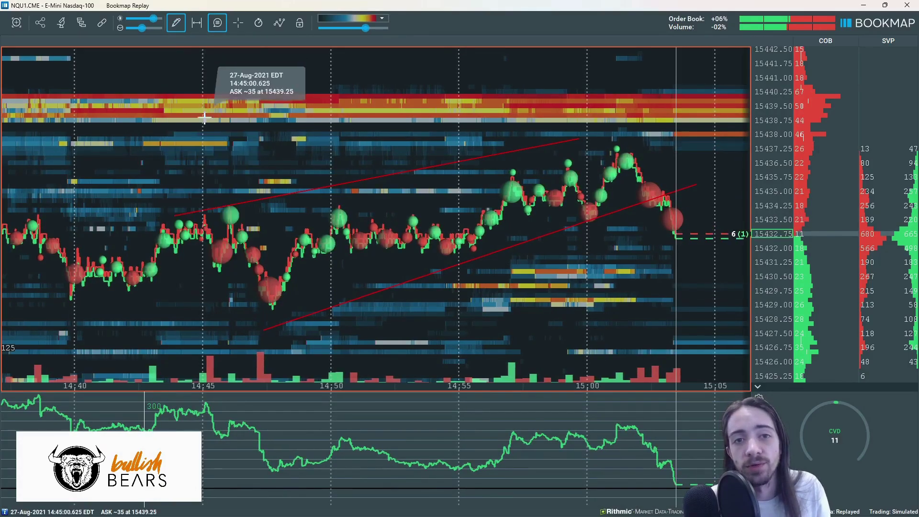
click(152, 163)
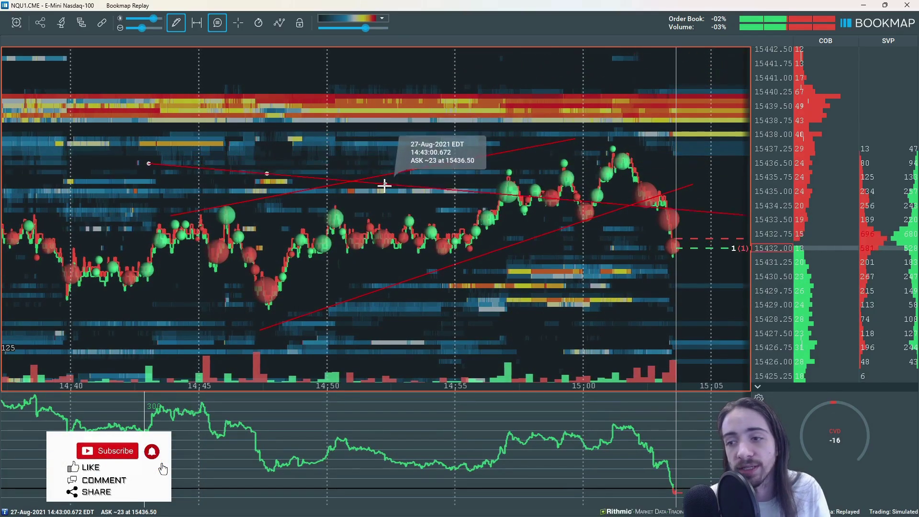
click(397, 148)
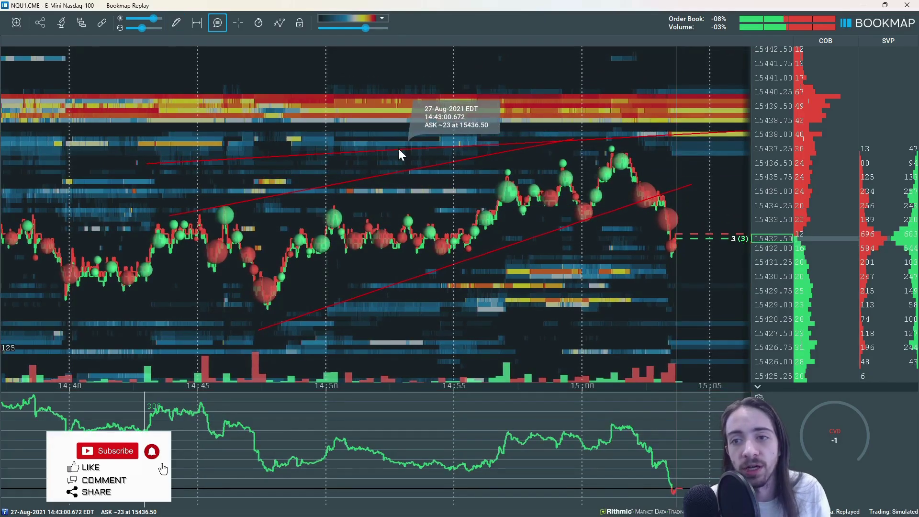
click(204, 29)
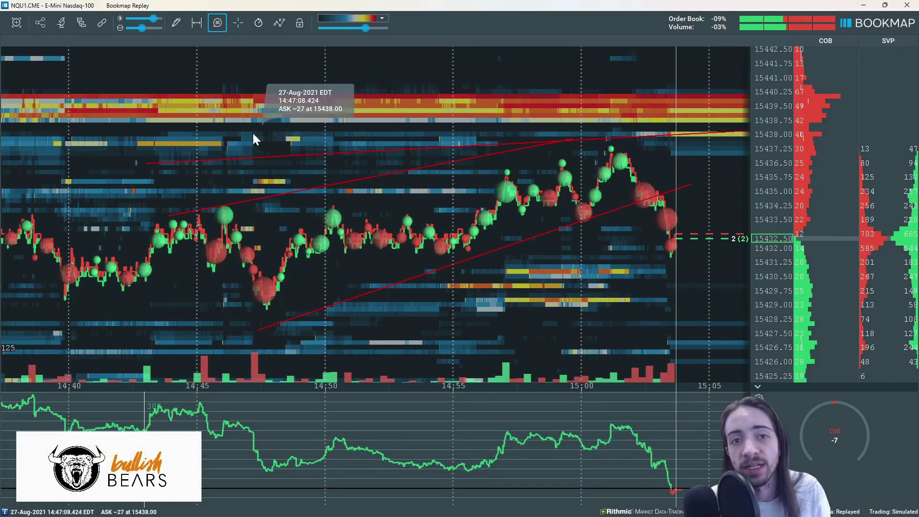
Open the ray's style settings and change its line colour to yellow
right_click(268, 157)
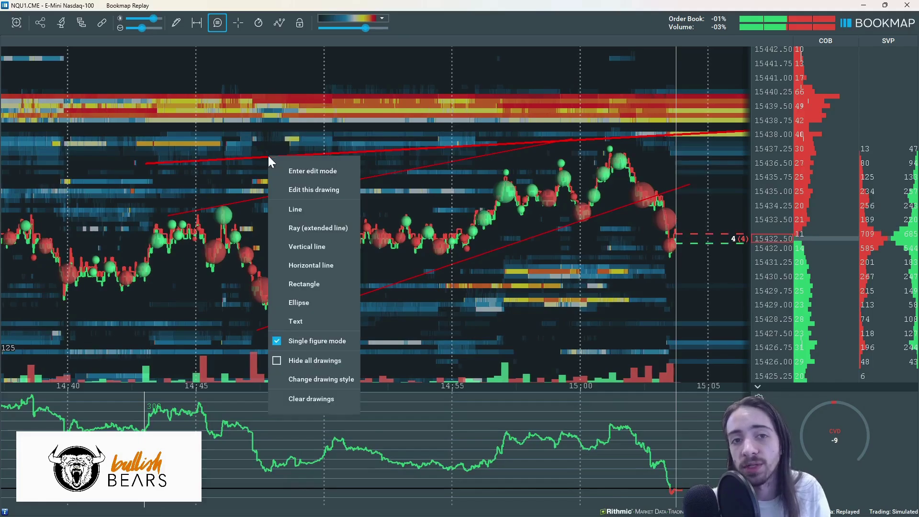
click(308, 191)
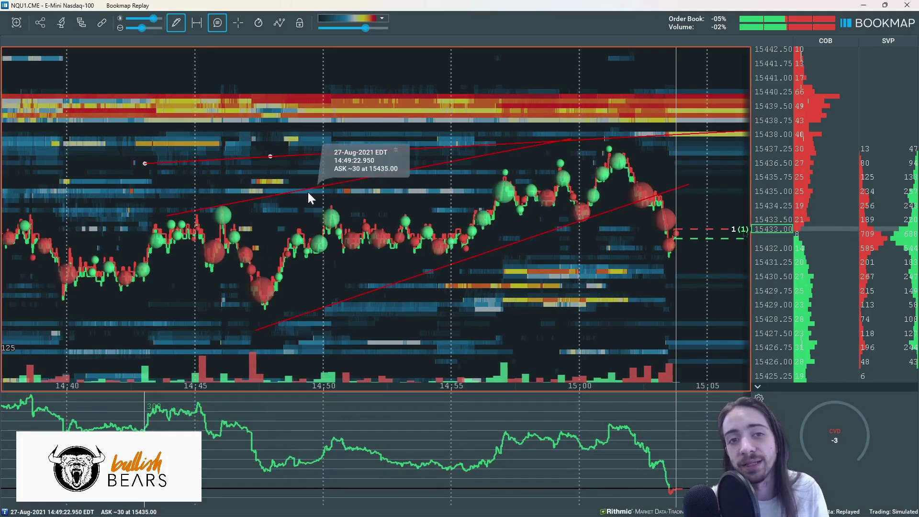
right_click(271, 157)
click(282, 172)
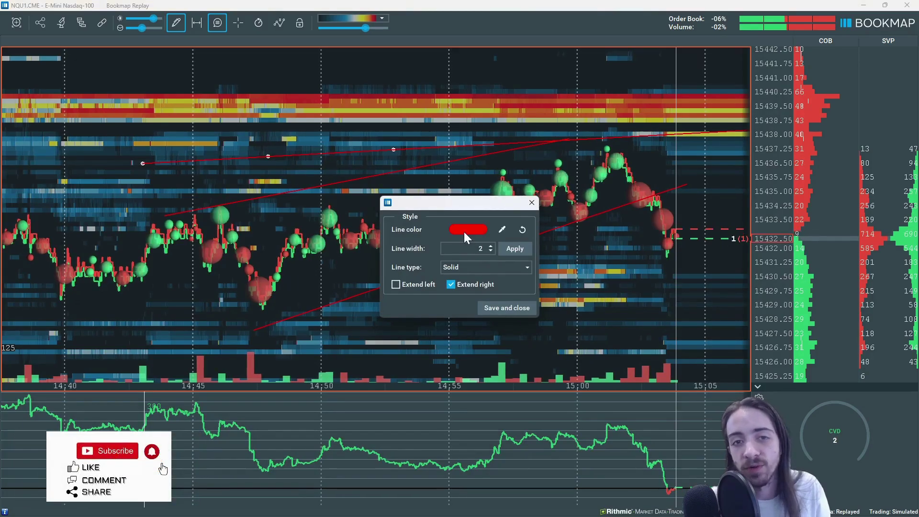
click(464, 231)
click(474, 202)
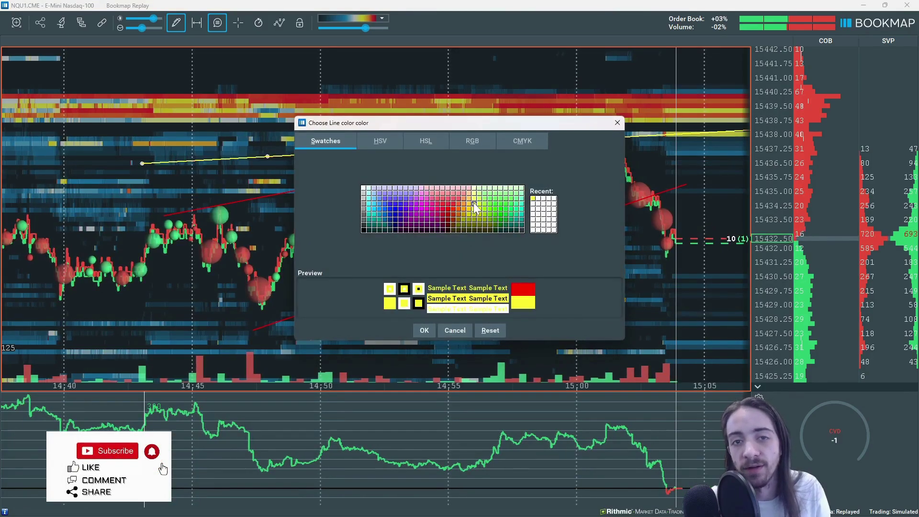
click(425, 330)
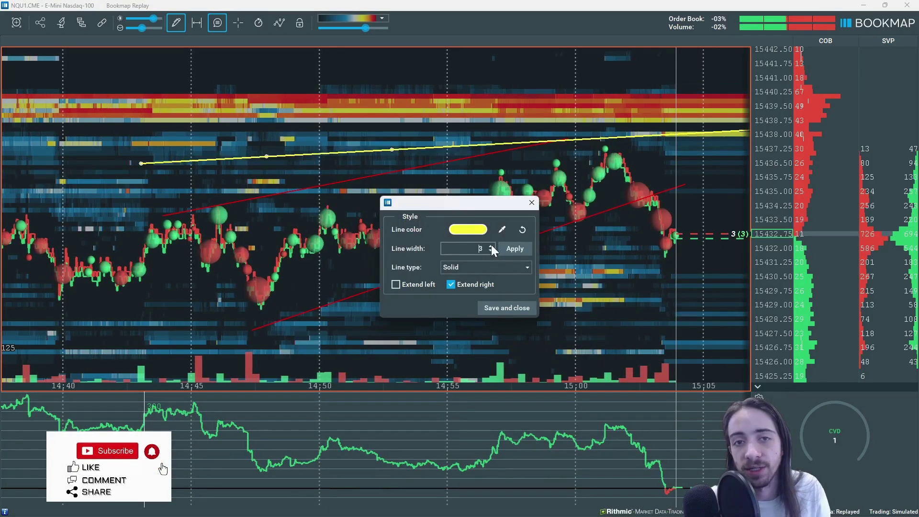
Set the ray's line width to 5, keeping it Solid and extended right
click(491, 245)
click(491, 245)
click(491, 245)
click(473, 268)
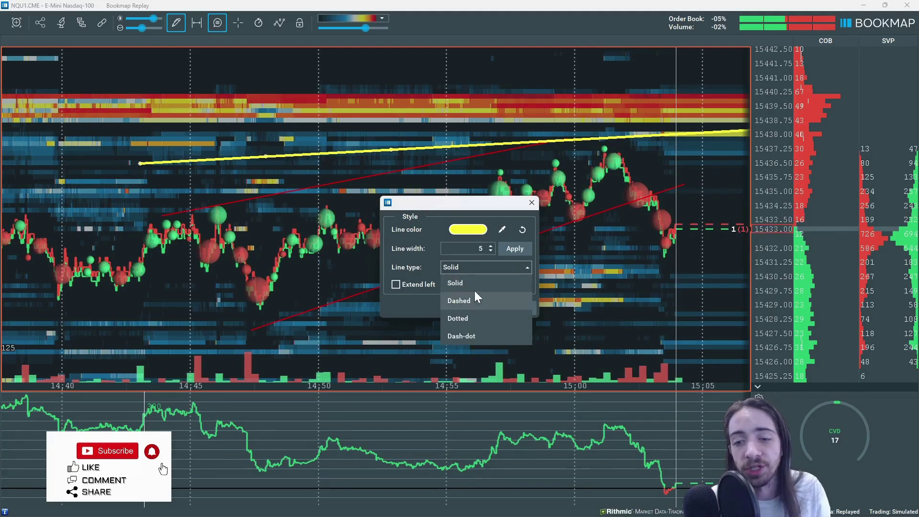
click(468, 266)
click(430, 285)
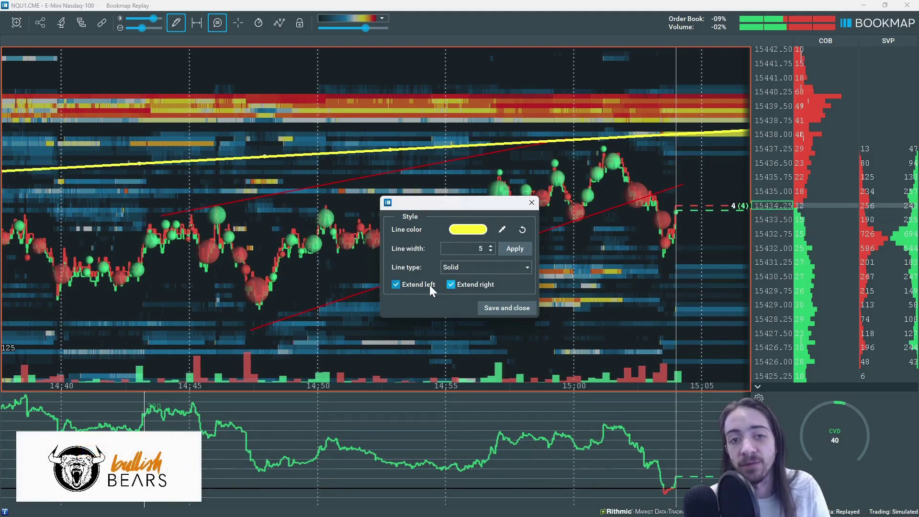
click(430, 285)
click(463, 283)
click(463, 283)
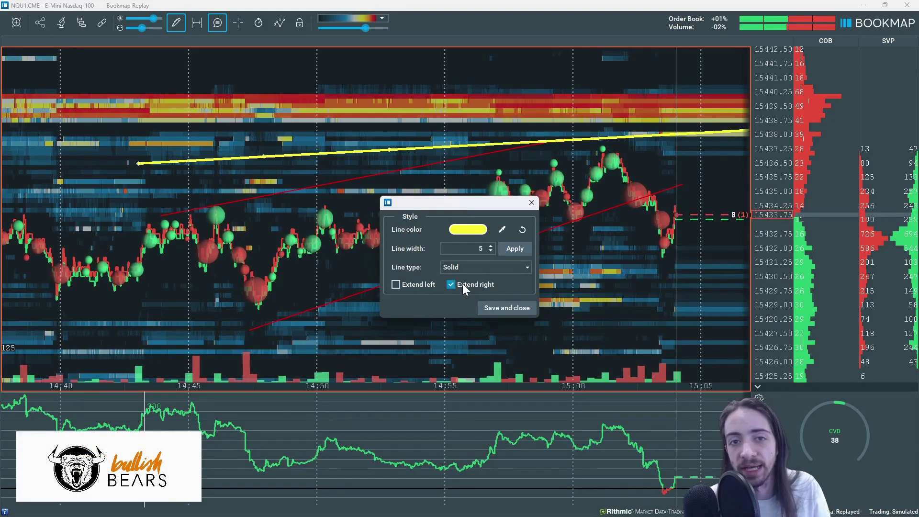
Save the yellow ray style and draw another ray across the chart
click(502, 307)
click(175, 23)
click(194, 105)
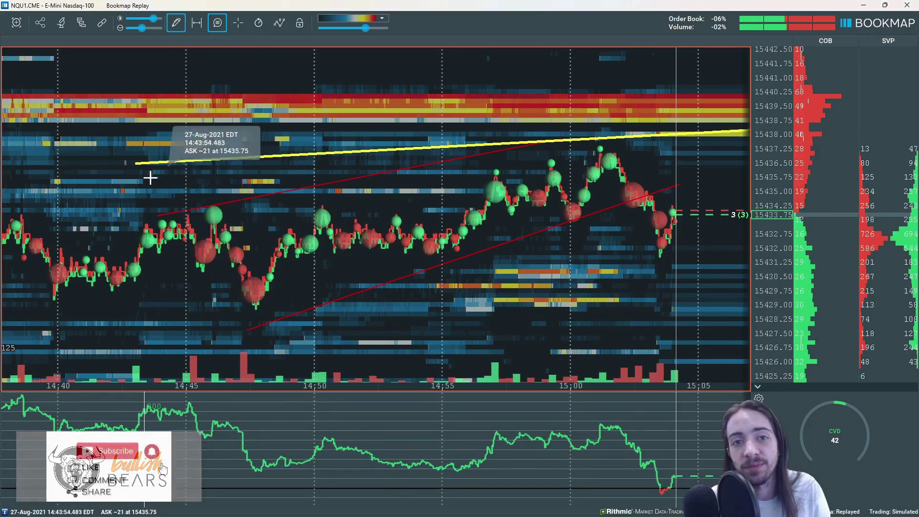
click(106, 181)
click(390, 143)
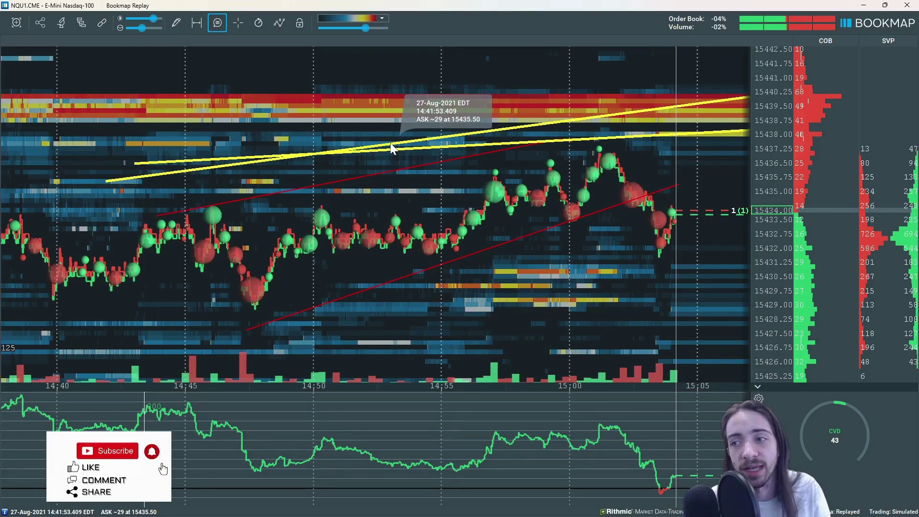
Add a vertical line at 14:45 and a horizontal line at about 15440.75
click(174, 23)
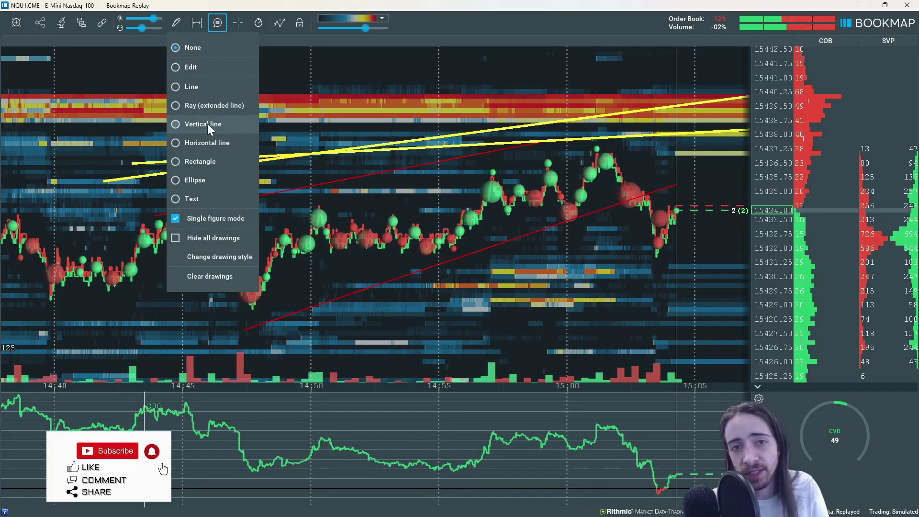
click(208, 124)
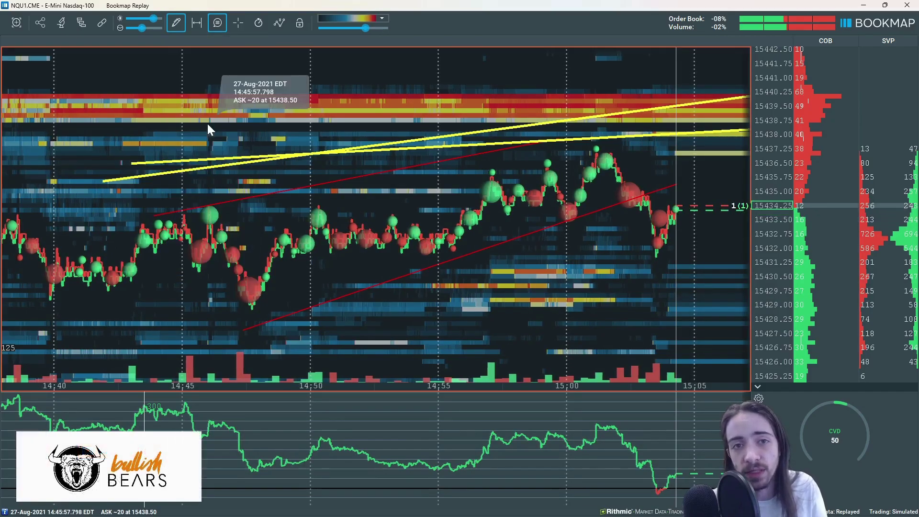
click(180, 133)
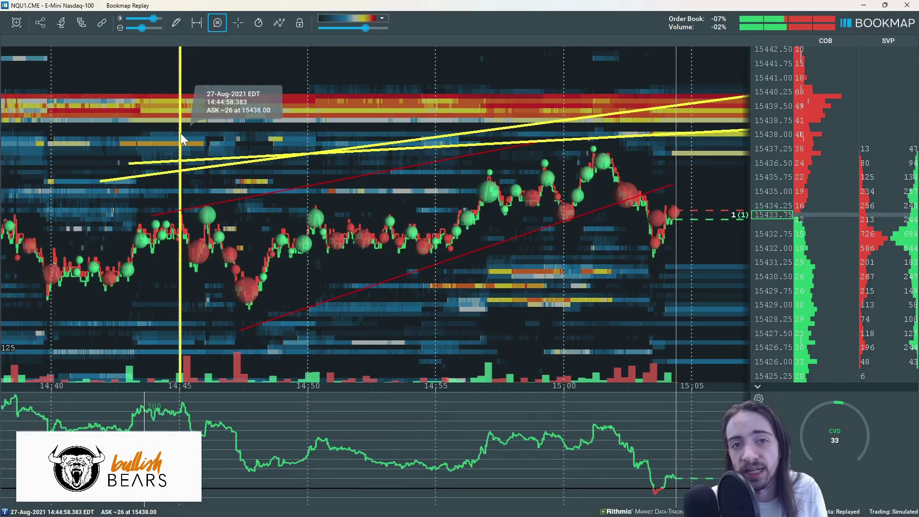
click(174, 24)
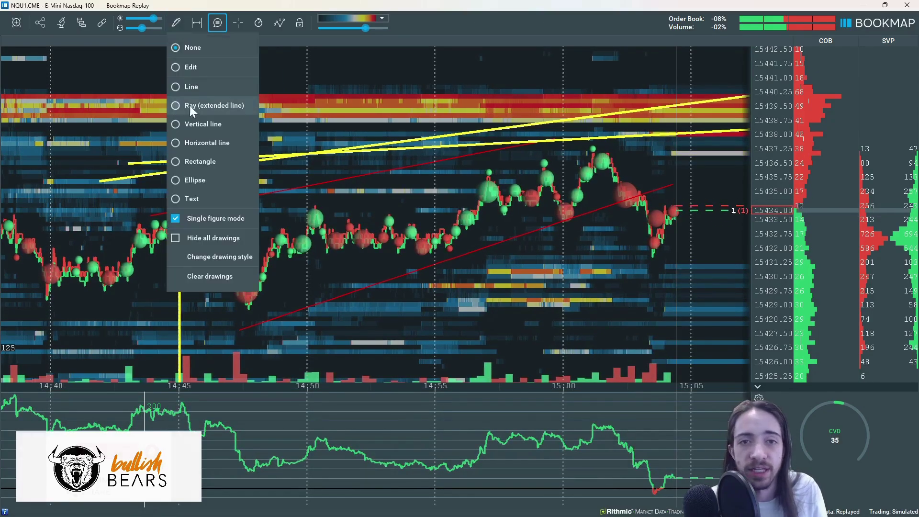
click(208, 143)
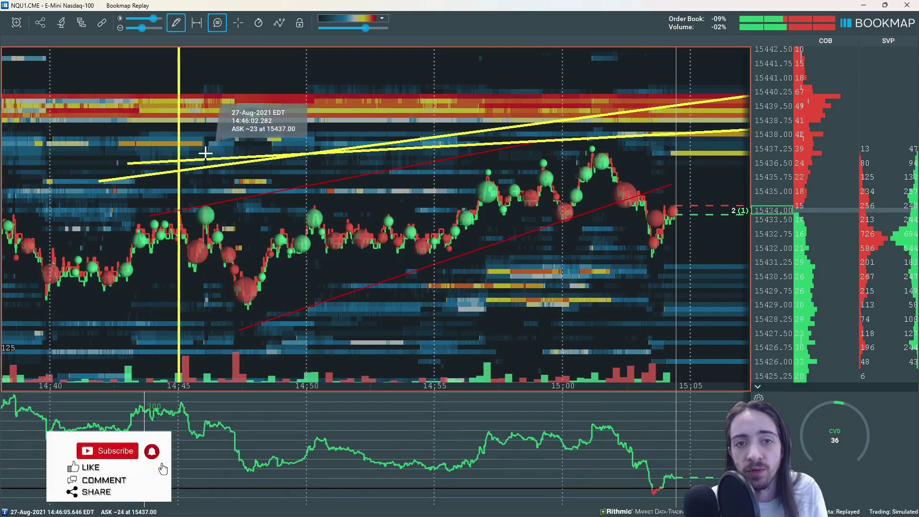
click(189, 96)
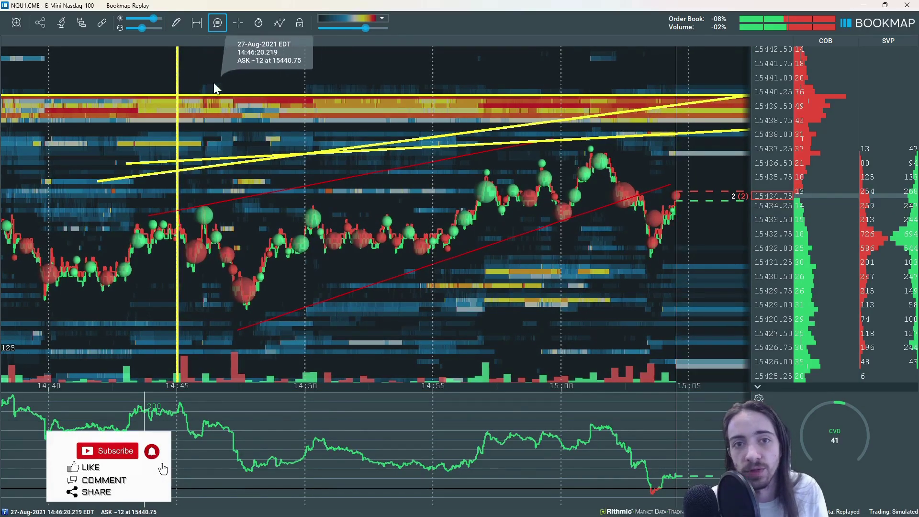
click(183, 28)
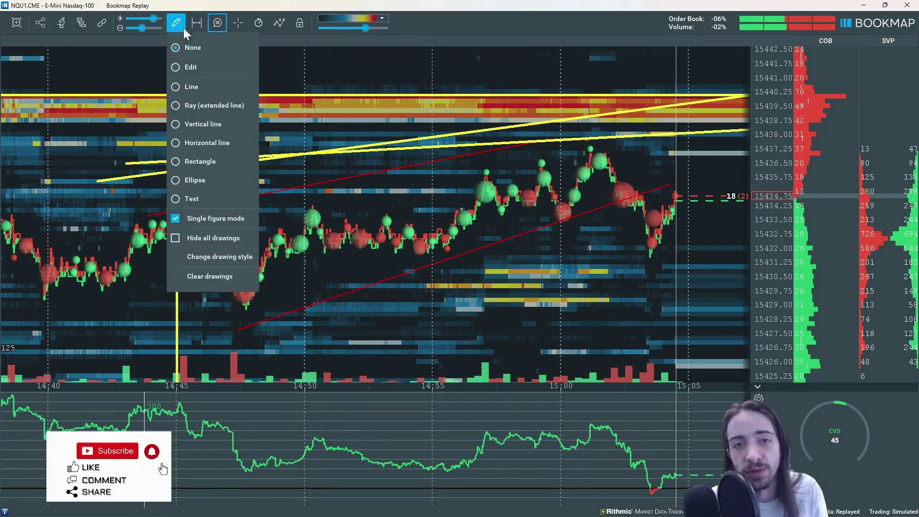
Draw a rectangle over 15427–15430 from about 14:53 to 15:05 and open its style
click(208, 162)
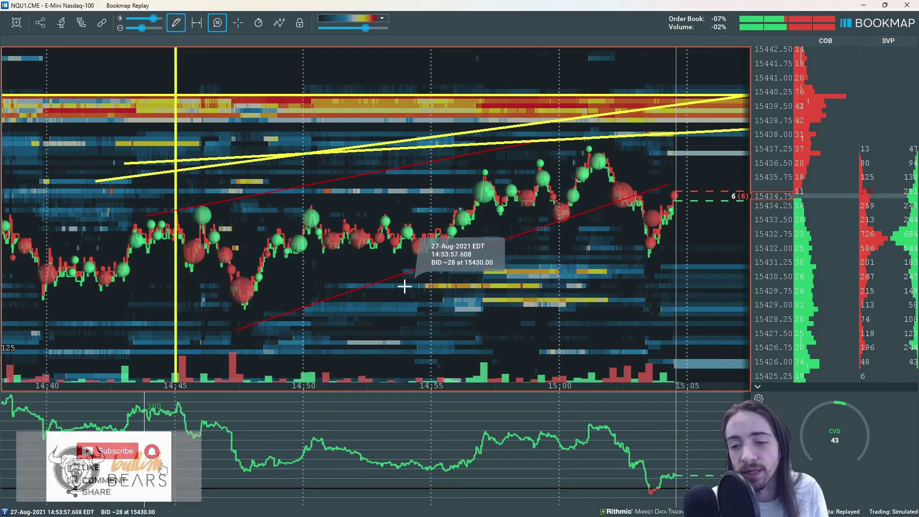
mouse_move(405, 286)
mouse_down()
mouse_move(535, 328)
mouse_move(694, 341)
mouse_up()
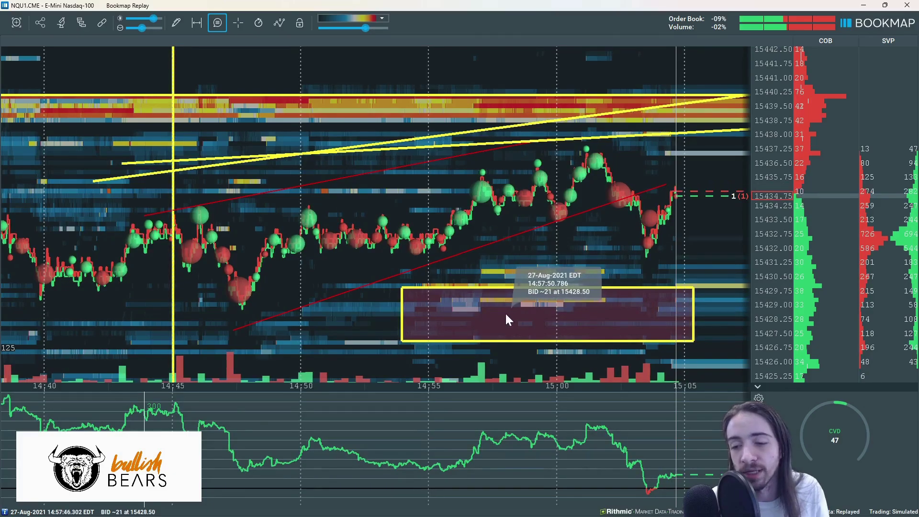
right_click(521, 287)
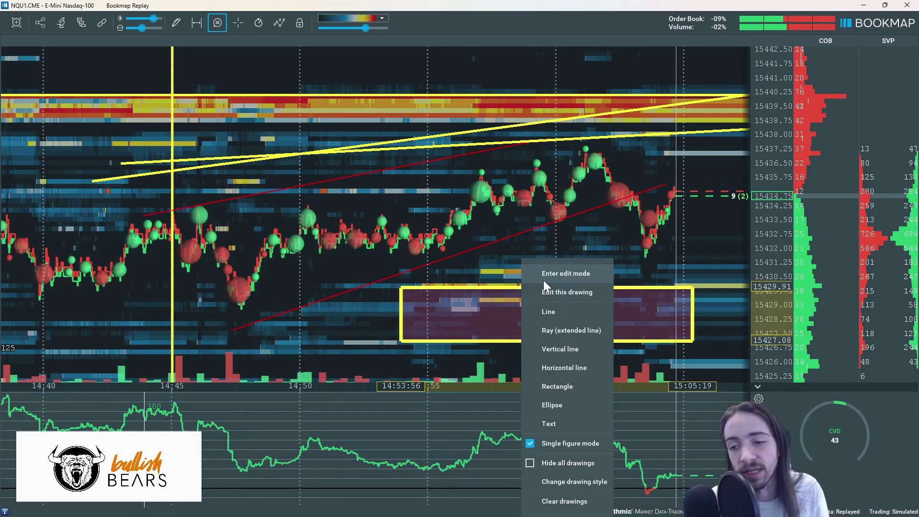
click(548, 292)
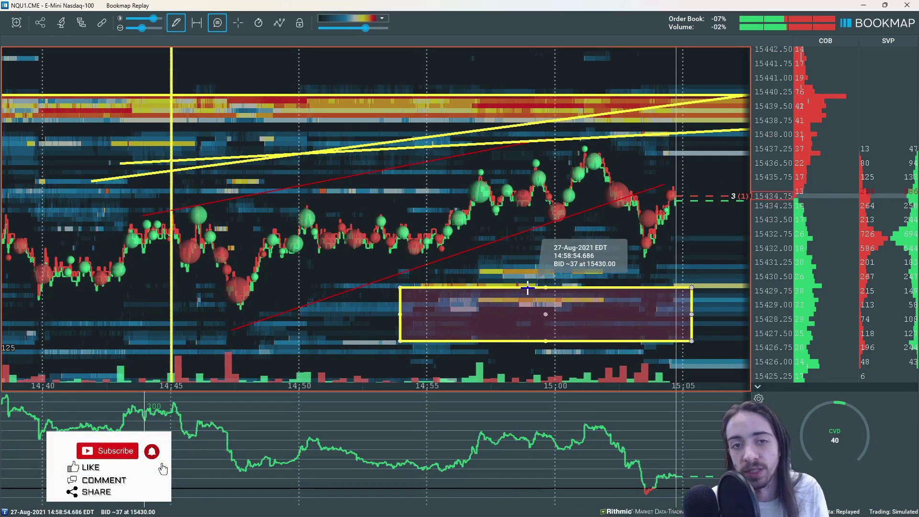
right_click(527, 289)
click(543, 301)
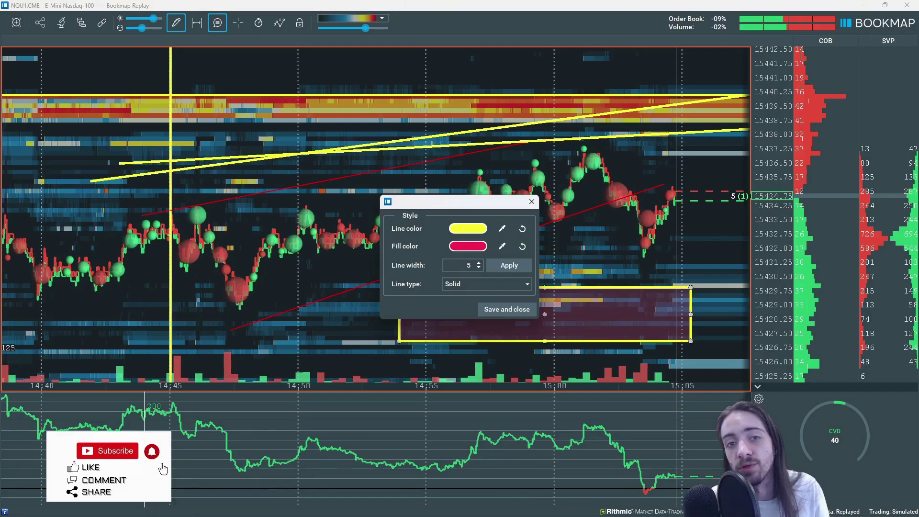
Give the rectangle a translucent red fill and a red outline
drag(456, 202, 397, 160)
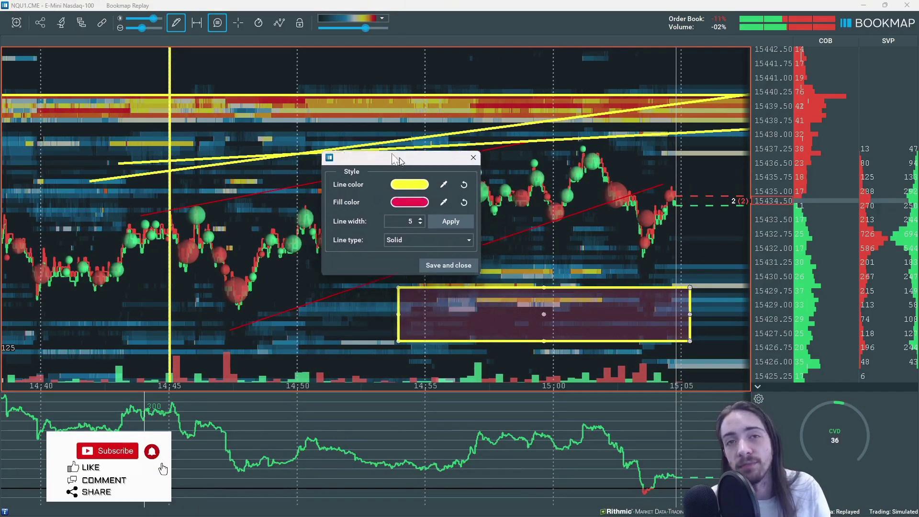
click(393, 202)
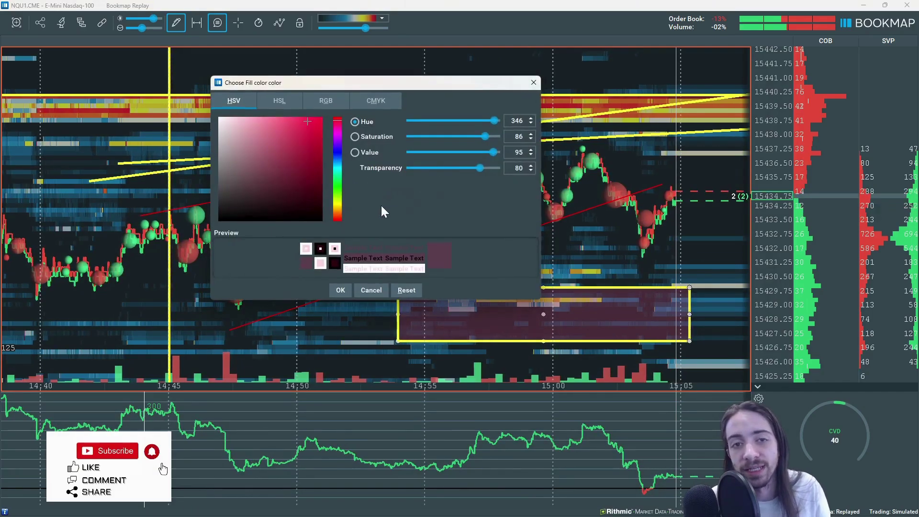
click(275, 109)
drag(481, 167, 504, 168)
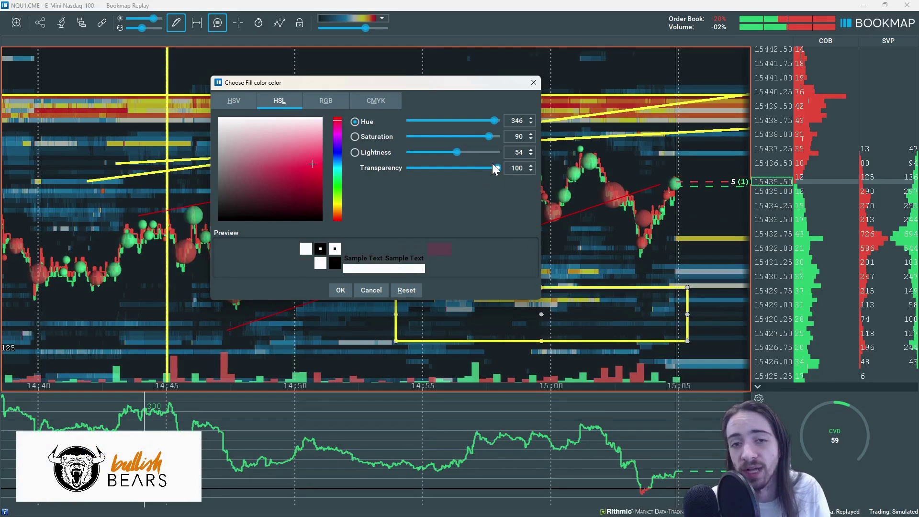
drag(498, 167, 477, 168)
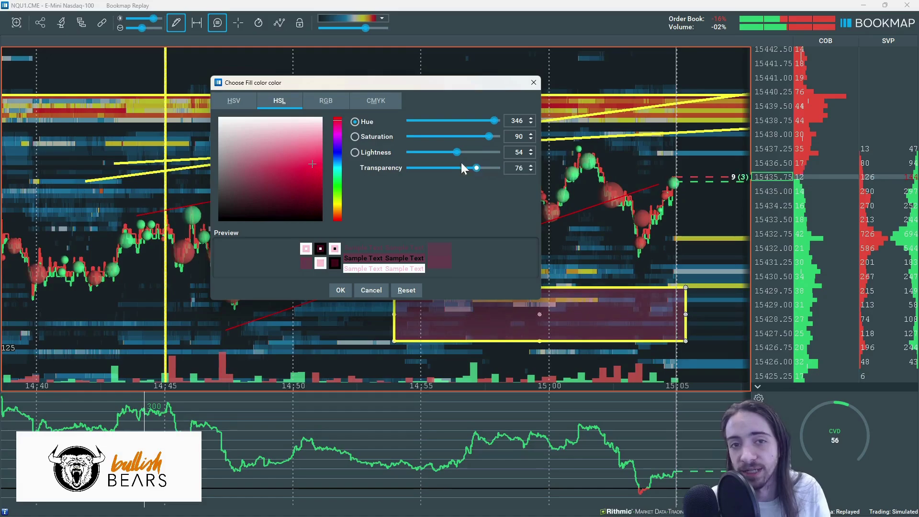
click(339, 290)
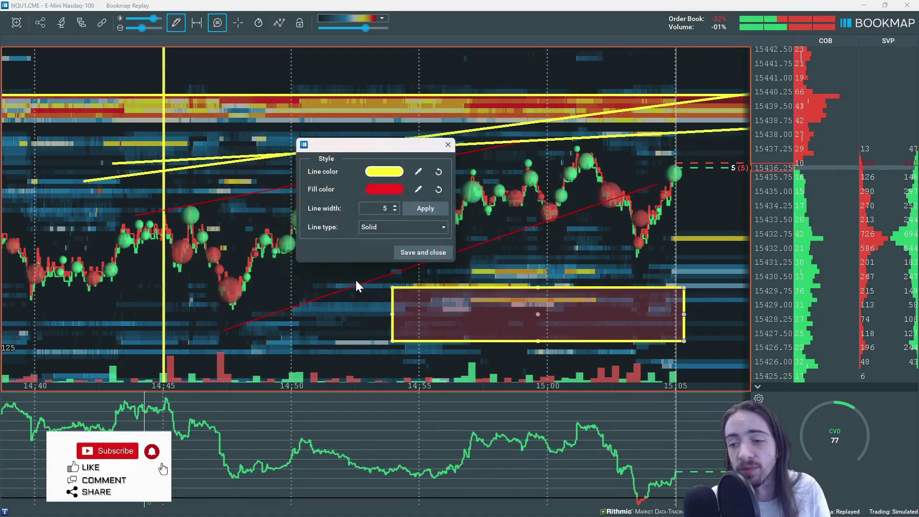
click(381, 173)
click(373, 149)
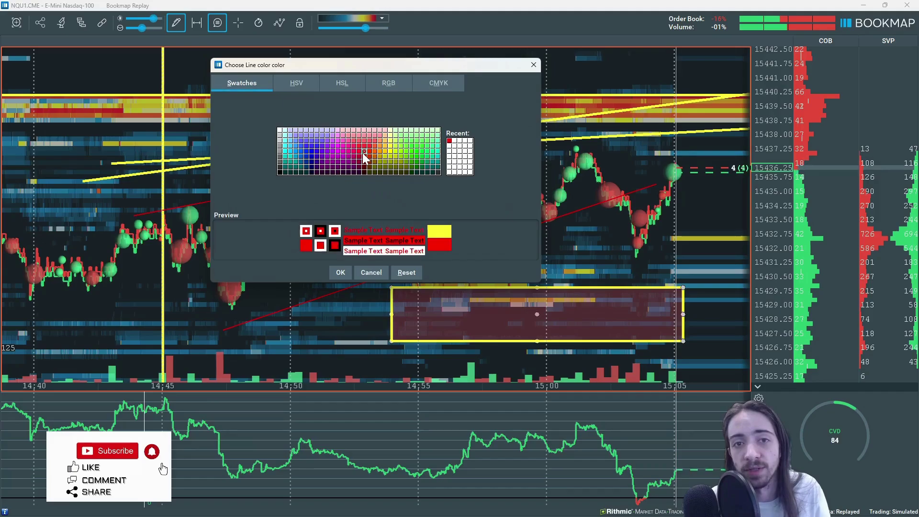
click(342, 271)
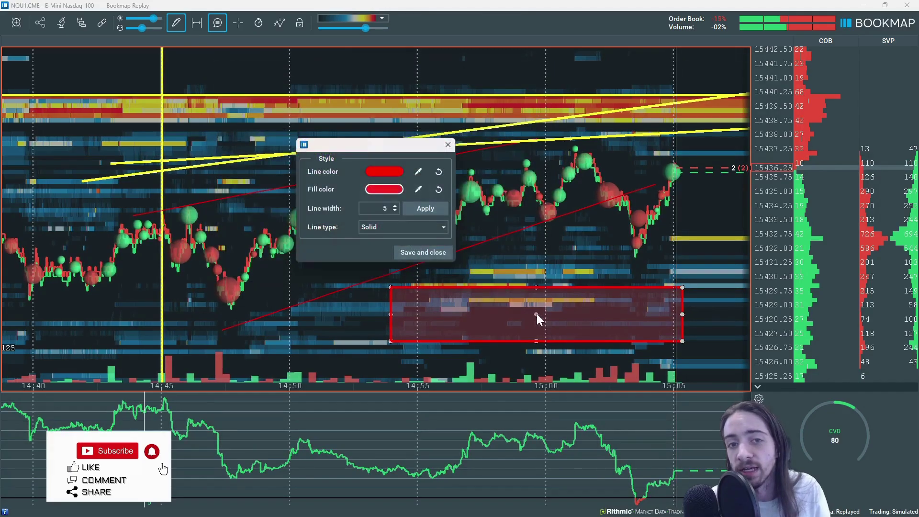
Save the style, move the red zone up to 15439–15441, and draw a second box near 15428
click(430, 252)
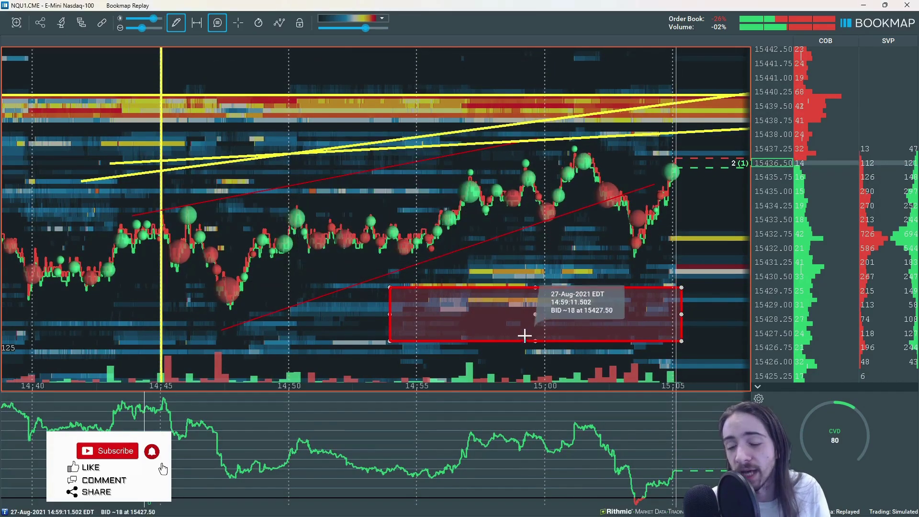
drag(533, 316, 543, 101)
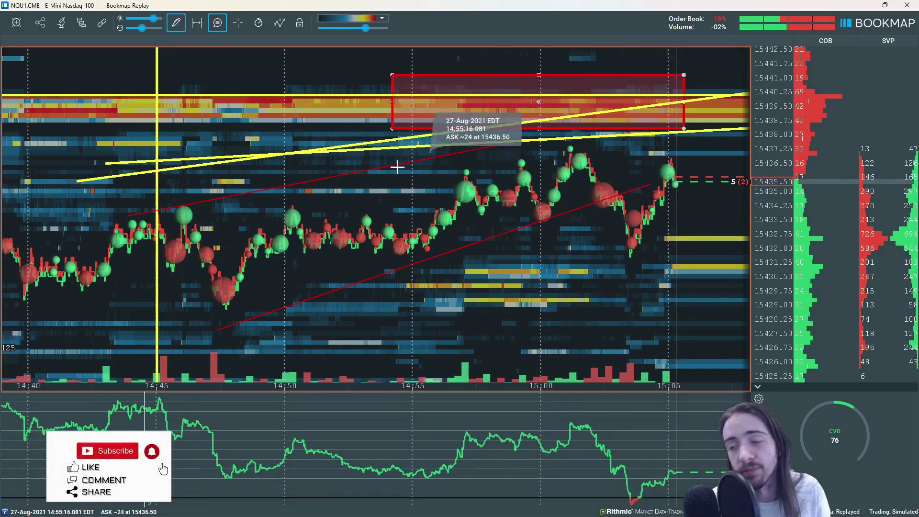
click(175, 23)
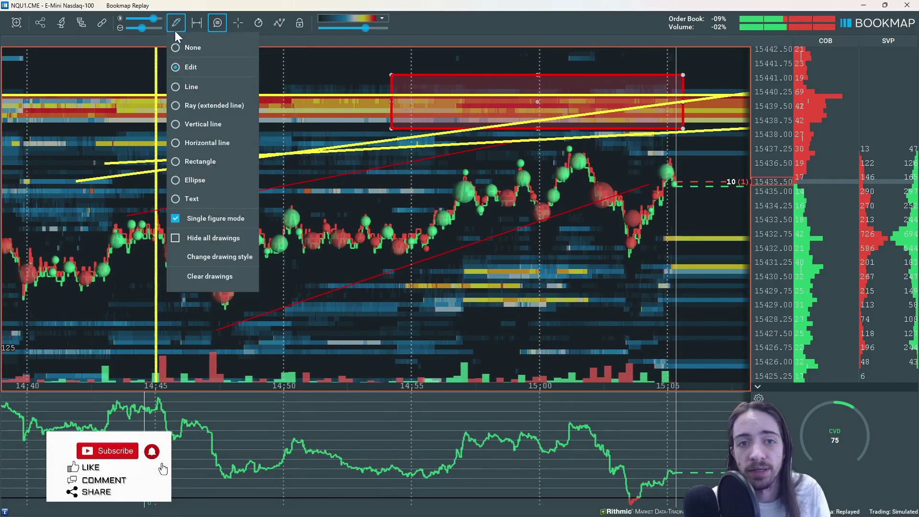
click(200, 163)
mouse_move(305, 310)
mouse_down()
mouse_move(386, 324)
mouse_move(647, 334)
mouse_up()
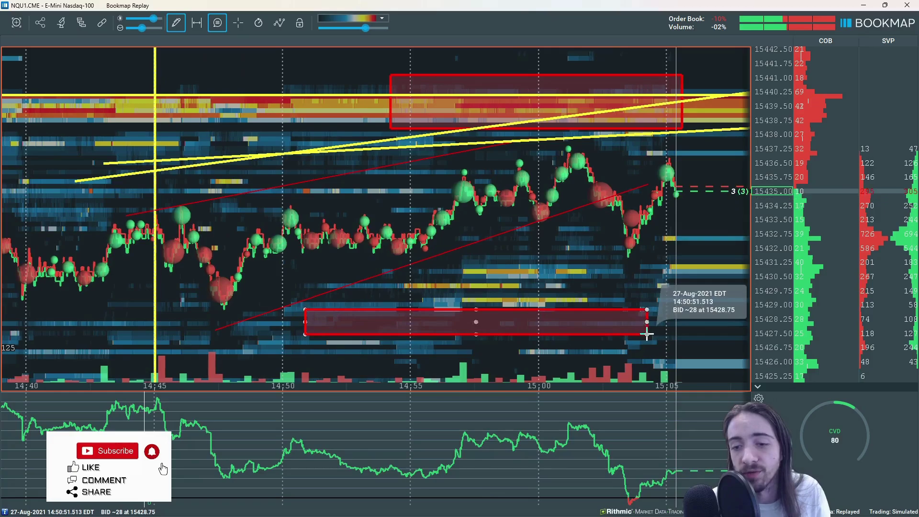
click(183, 24)
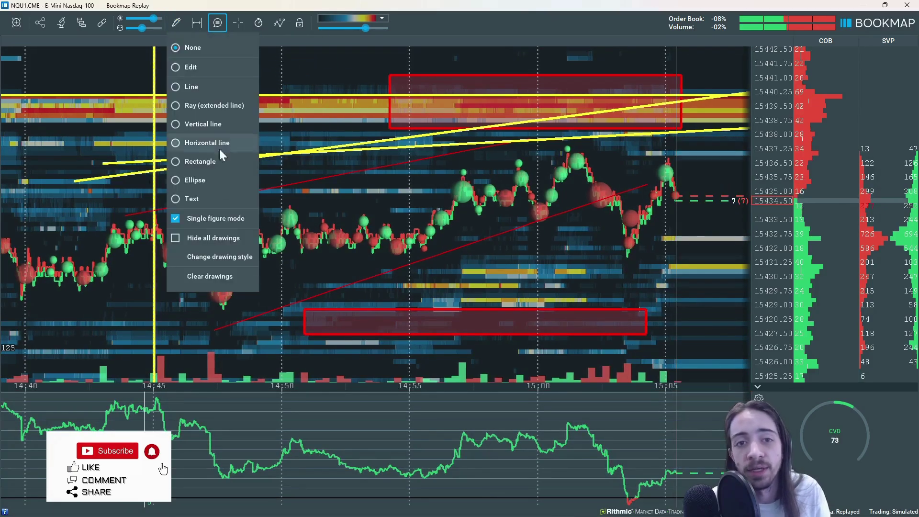
Hide and re-show all drawings, then clear every drawing from the chart
click(218, 239)
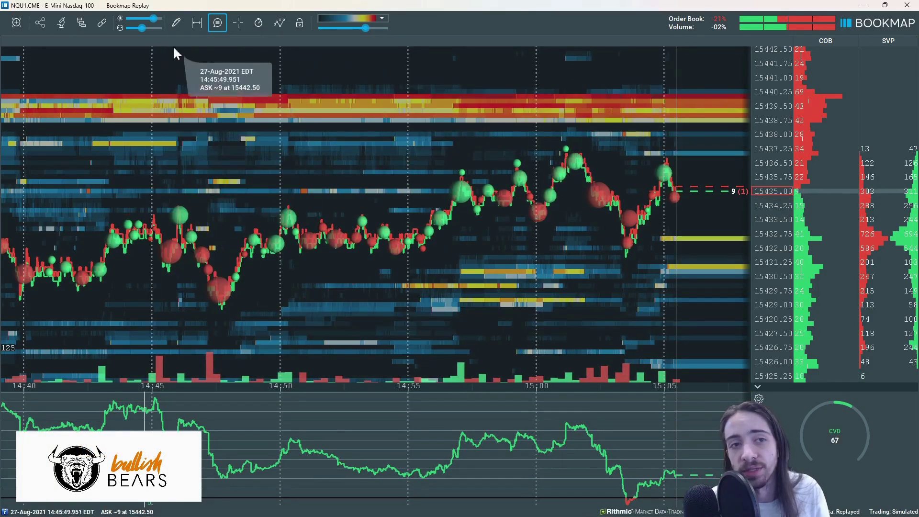
click(217, 22)
click(185, 237)
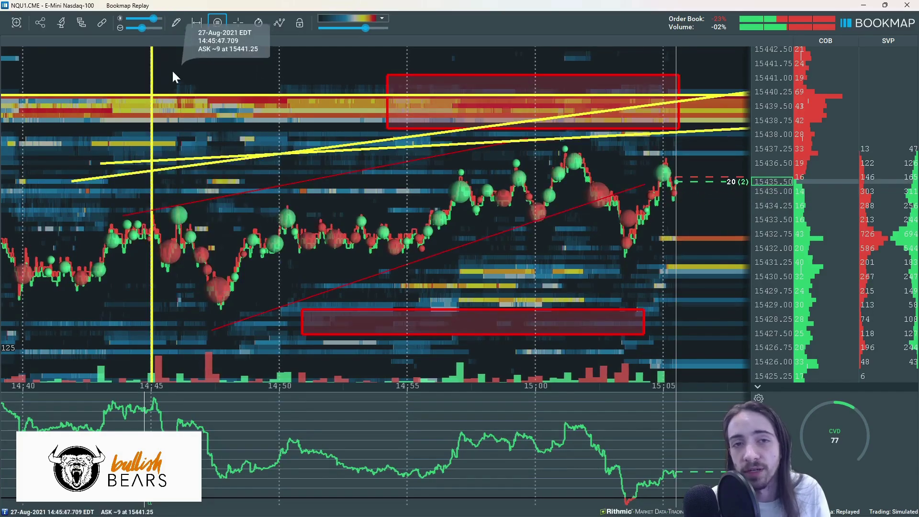
click(176, 23)
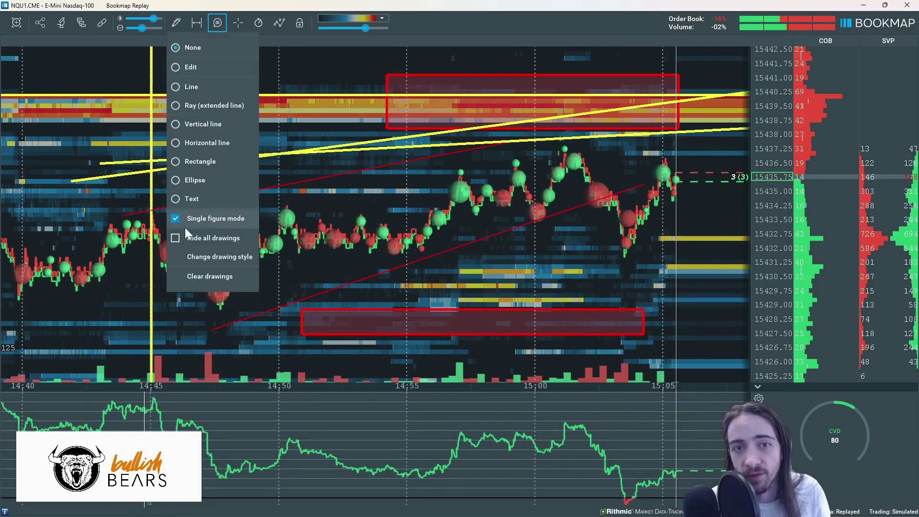
click(207, 276)
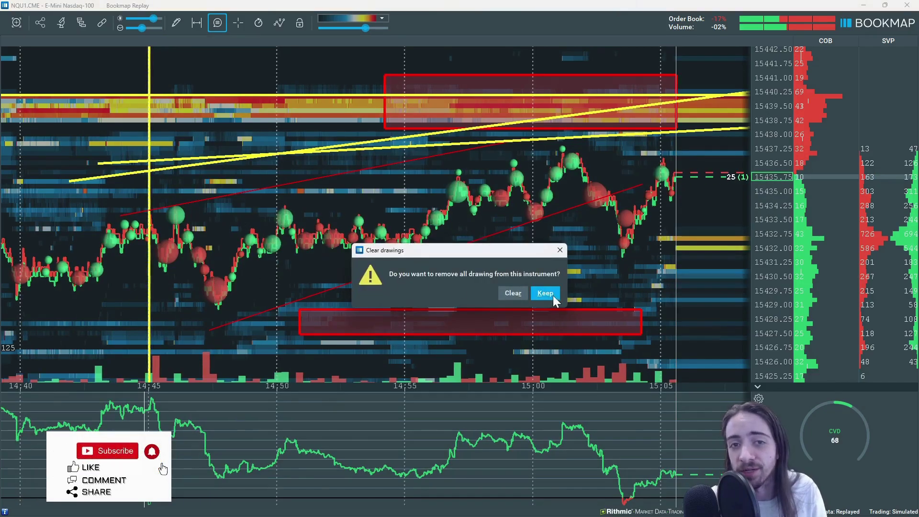
click(512, 293)
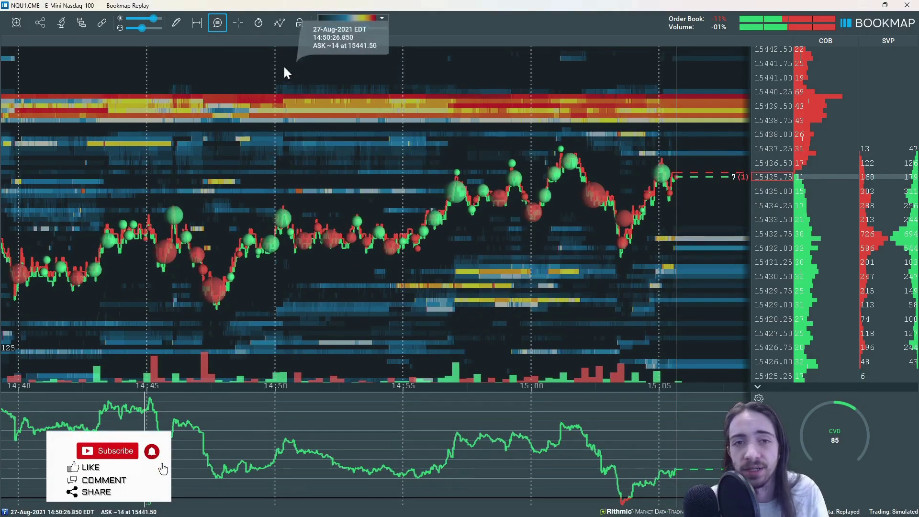
Draw a red ellipse around the flat price stretch
click(176, 23)
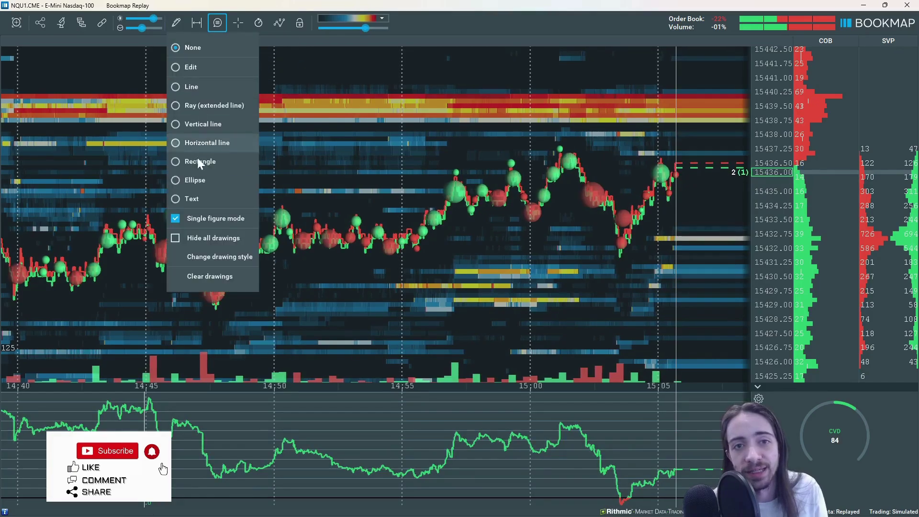
click(202, 179)
drag(250, 135, 423, 330)
Add the text note 'like and subscribe' above the heatmap
click(176, 23)
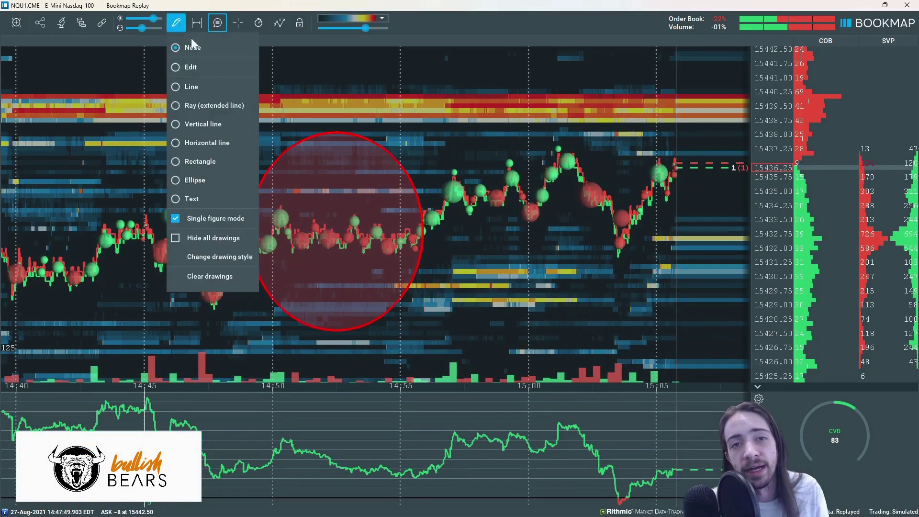
click(203, 179)
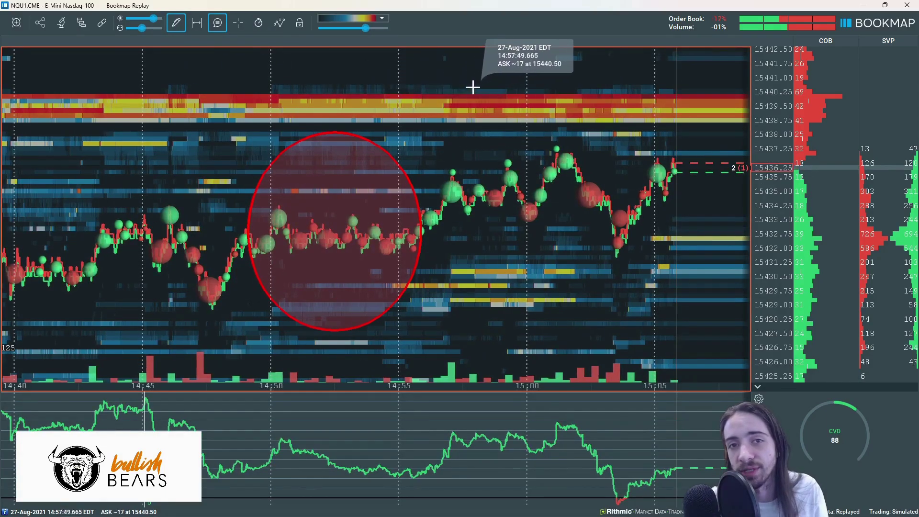
click(486, 82)
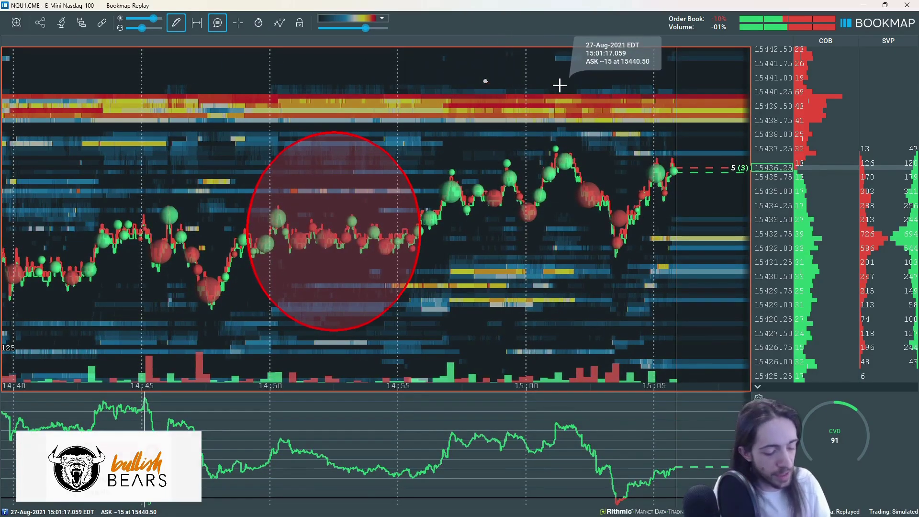
text(like and s)
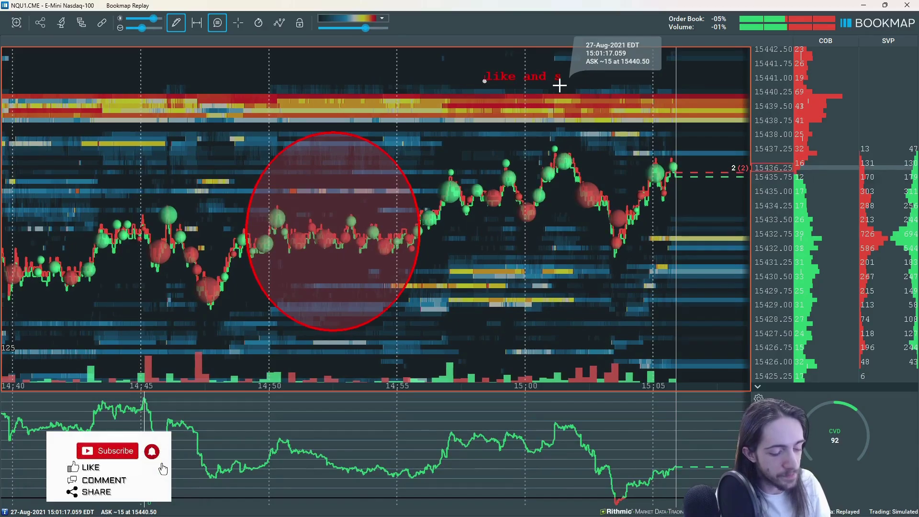
text(ubscribe)
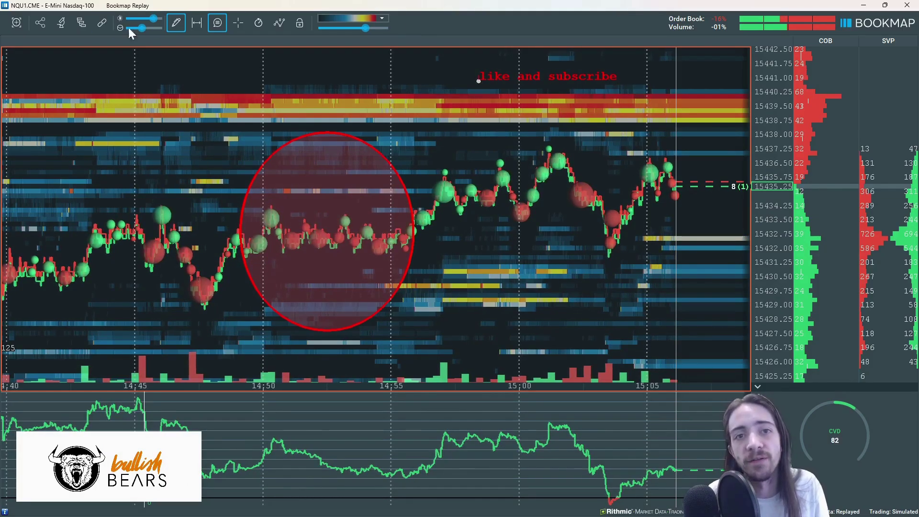
In Change drawing style, set red line and fill colours with line width 3, then save
click(186, 26)
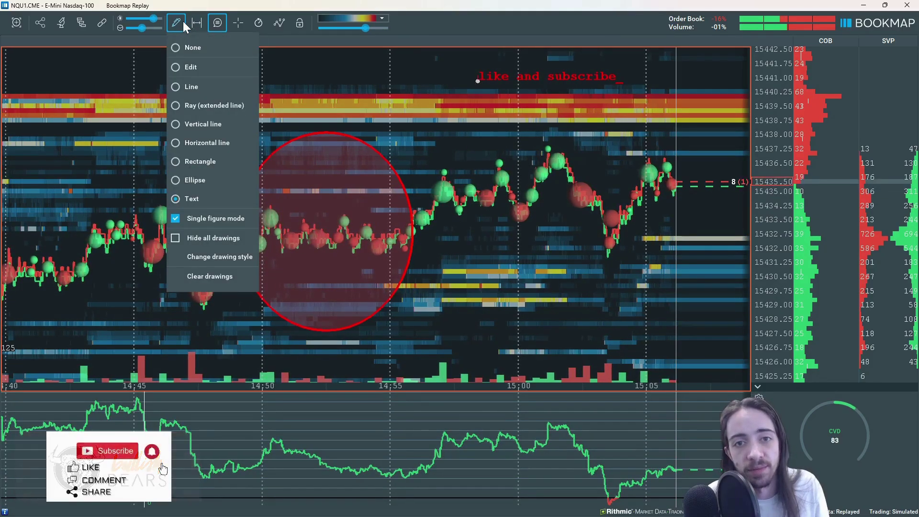
click(228, 257)
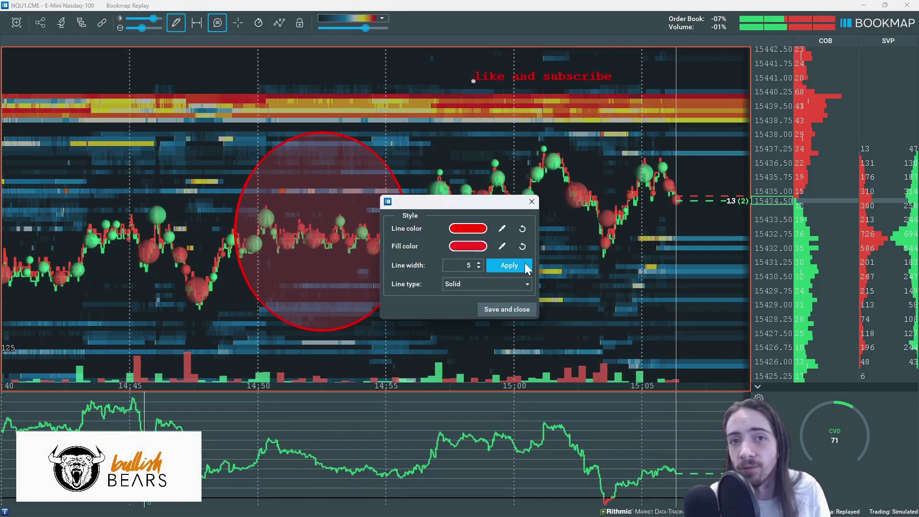
click(467, 231)
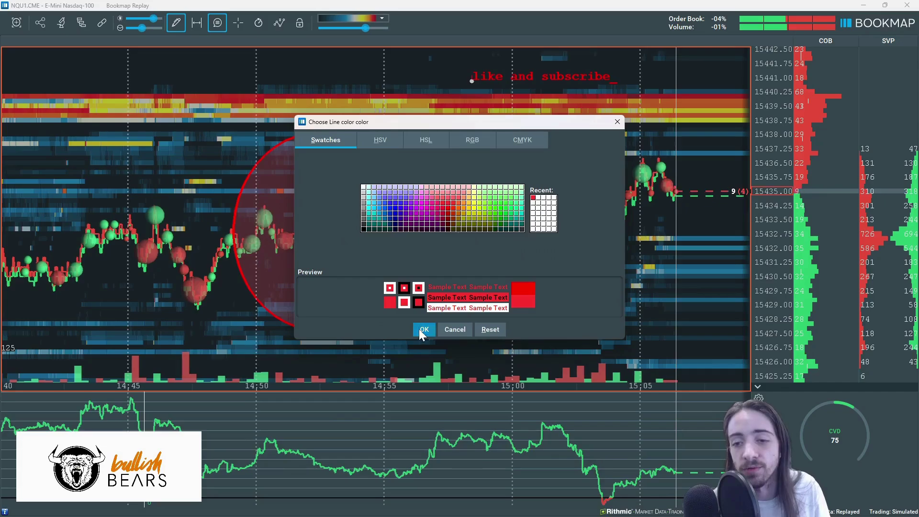
click(420, 329)
click(474, 248)
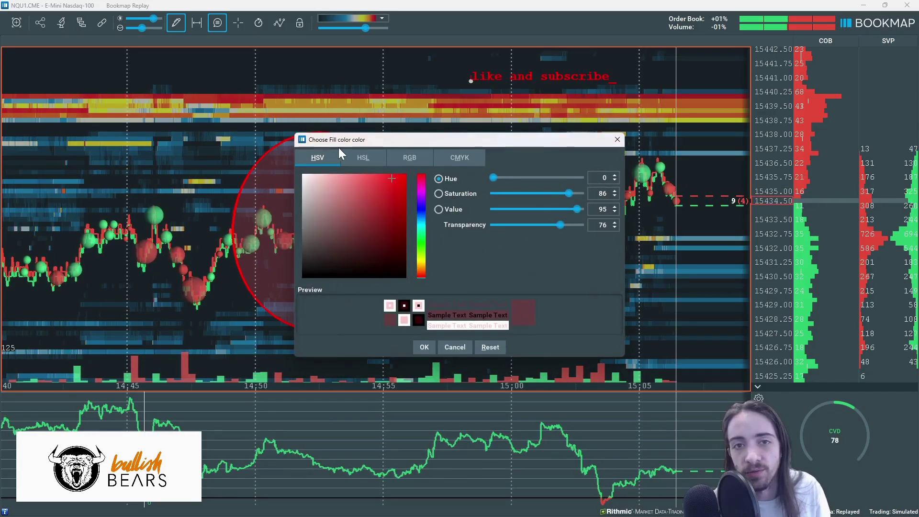
click(362, 157)
click(424, 347)
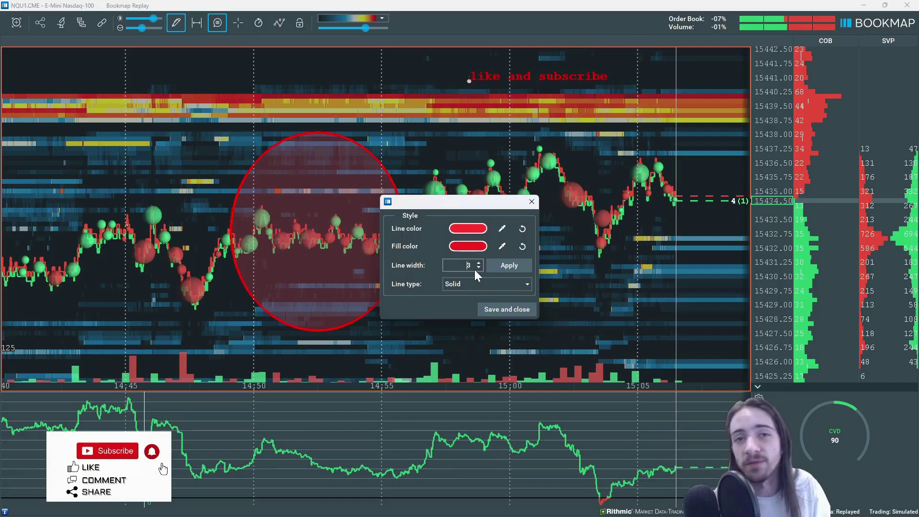
click(491, 310)
Draw a falling red trendline and a rising red ray extending to the chart's right edge
click(176, 22)
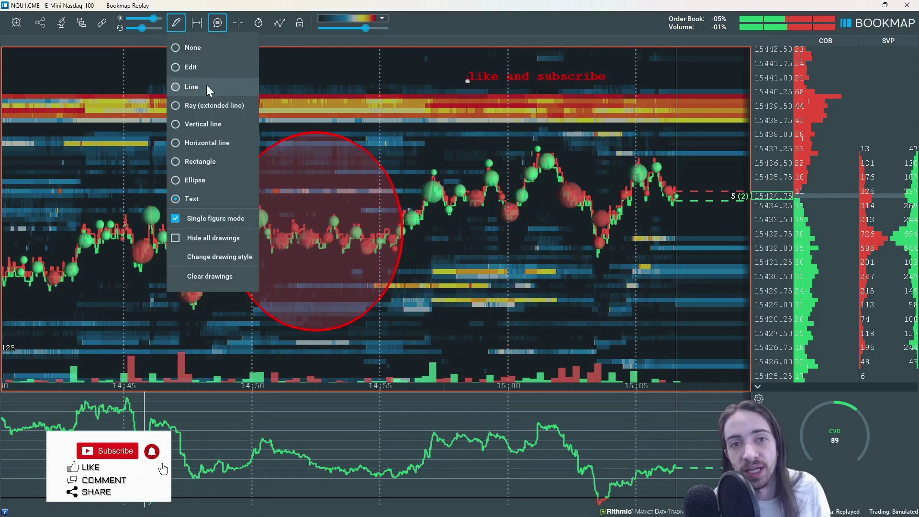
click(206, 88)
drag(285, 125, 632, 270)
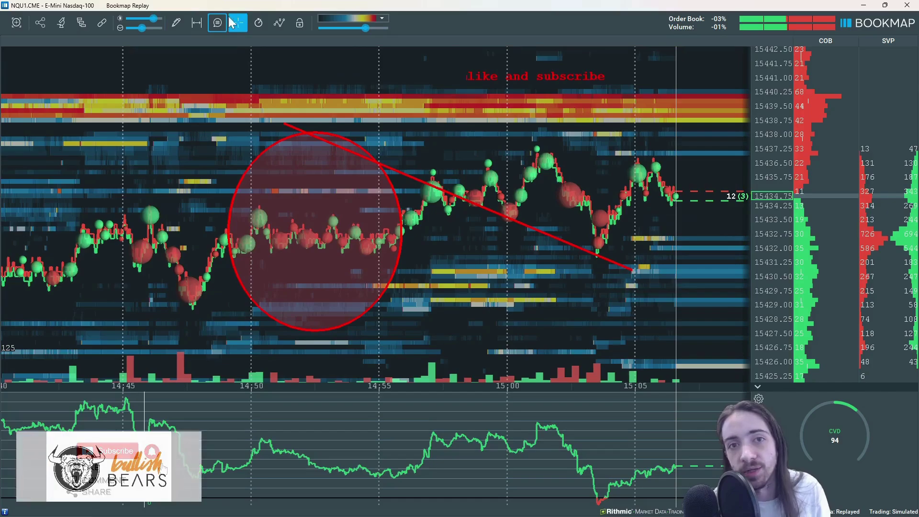
click(216, 22)
click(200, 107)
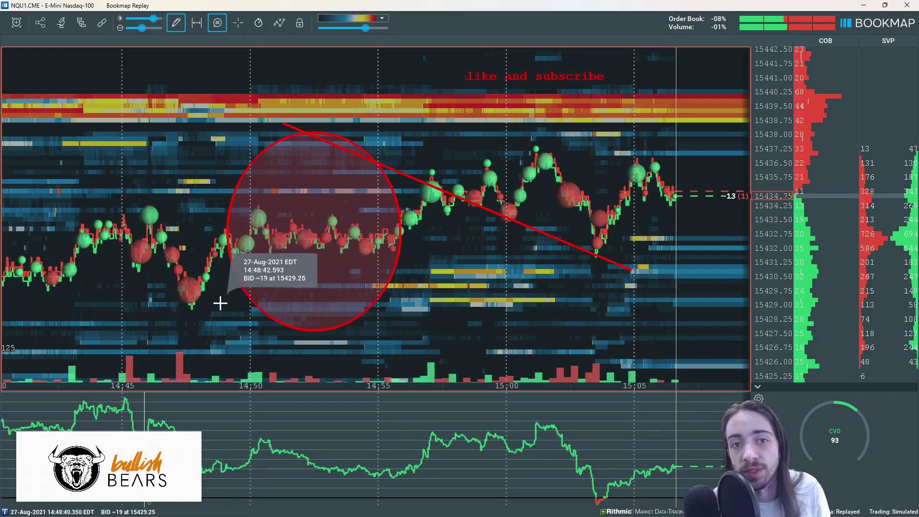
mouse_move(165, 330)
mouse_down()
mouse_move(358, 262)
mouse_move(577, 254)
mouse_up()
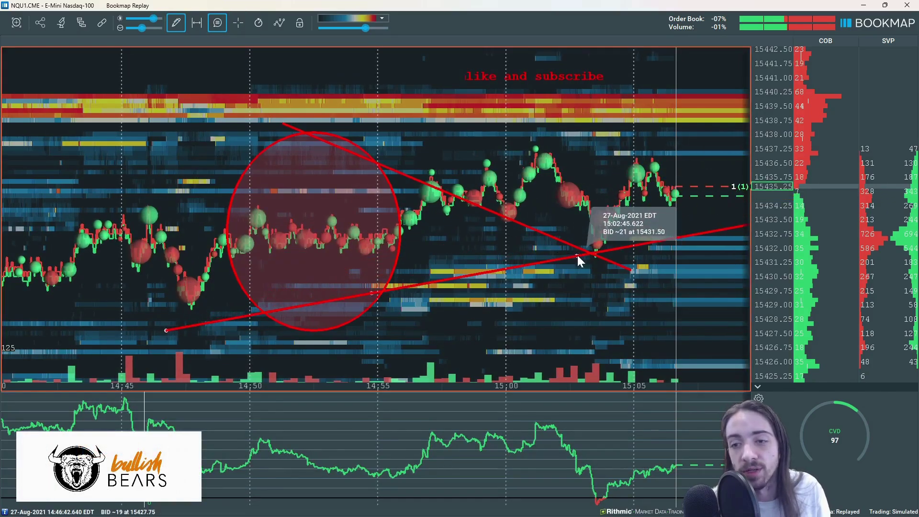
Change the drawing style line colour to green
click(174, 26)
click(211, 254)
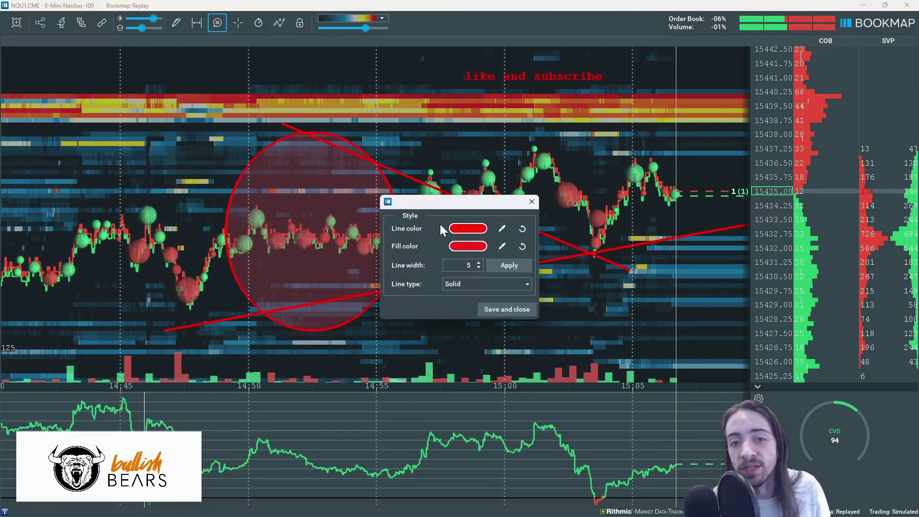
click(467, 228)
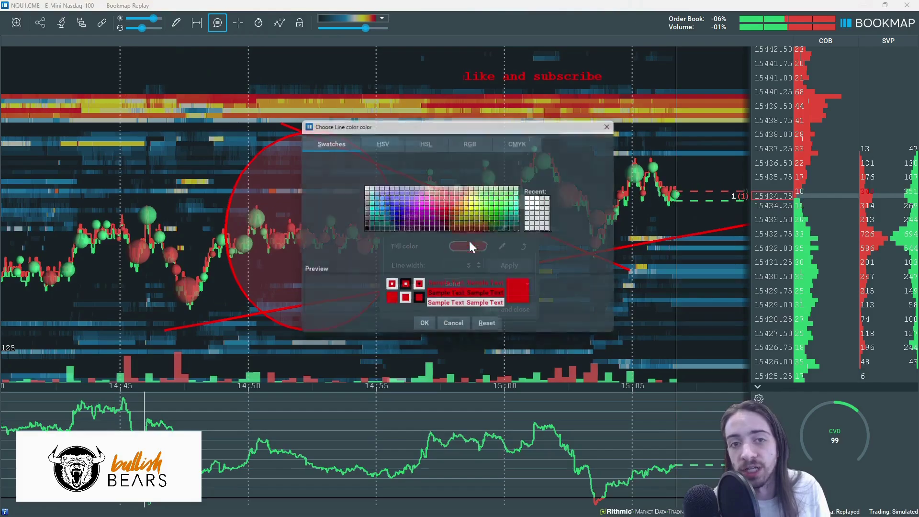
click(499, 204)
click(424, 329)
click(497, 310)
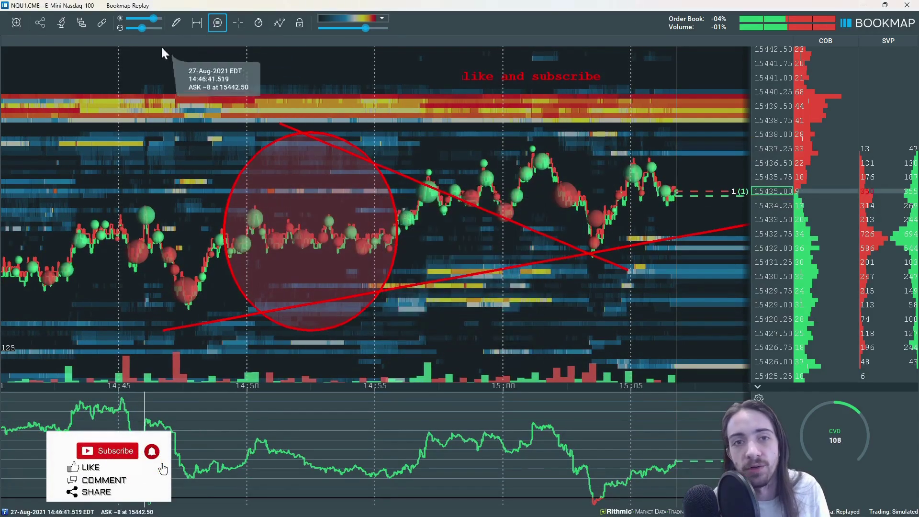
Draw a green line along the highs above the ellipse
click(175, 22)
click(199, 85)
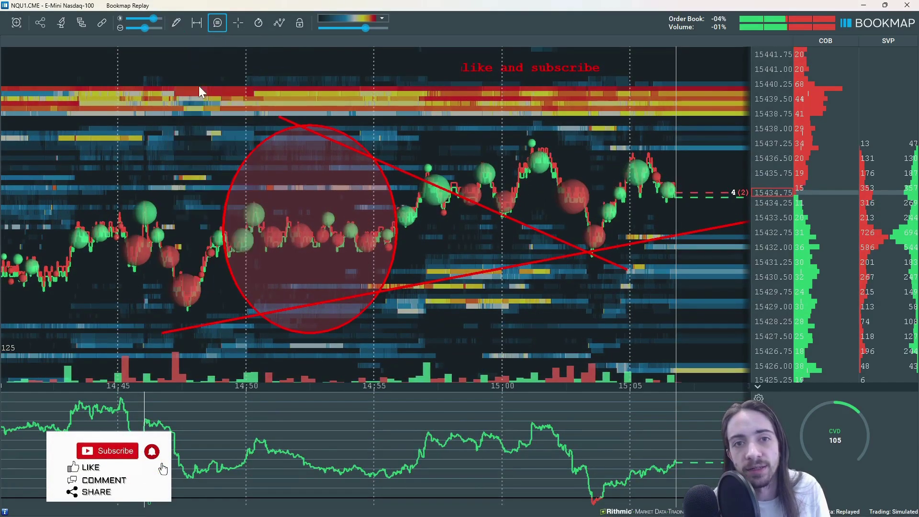
drag(151, 127, 519, 156)
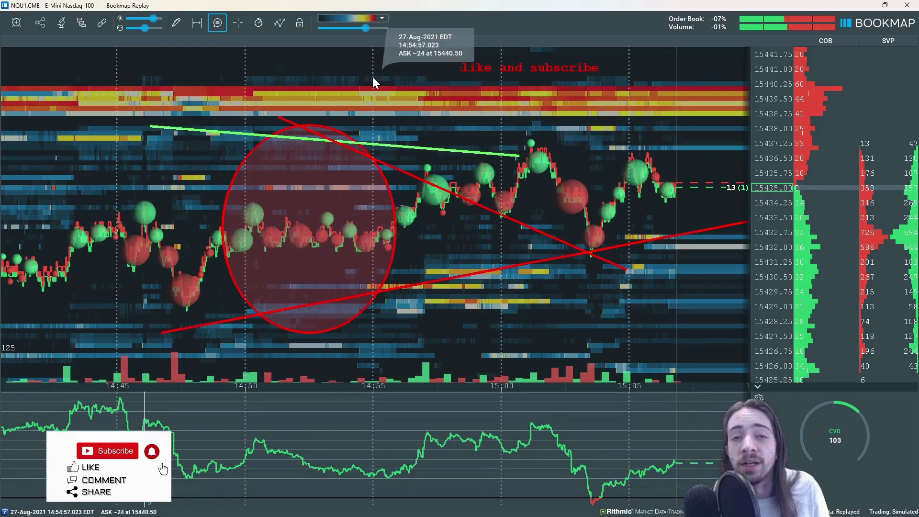